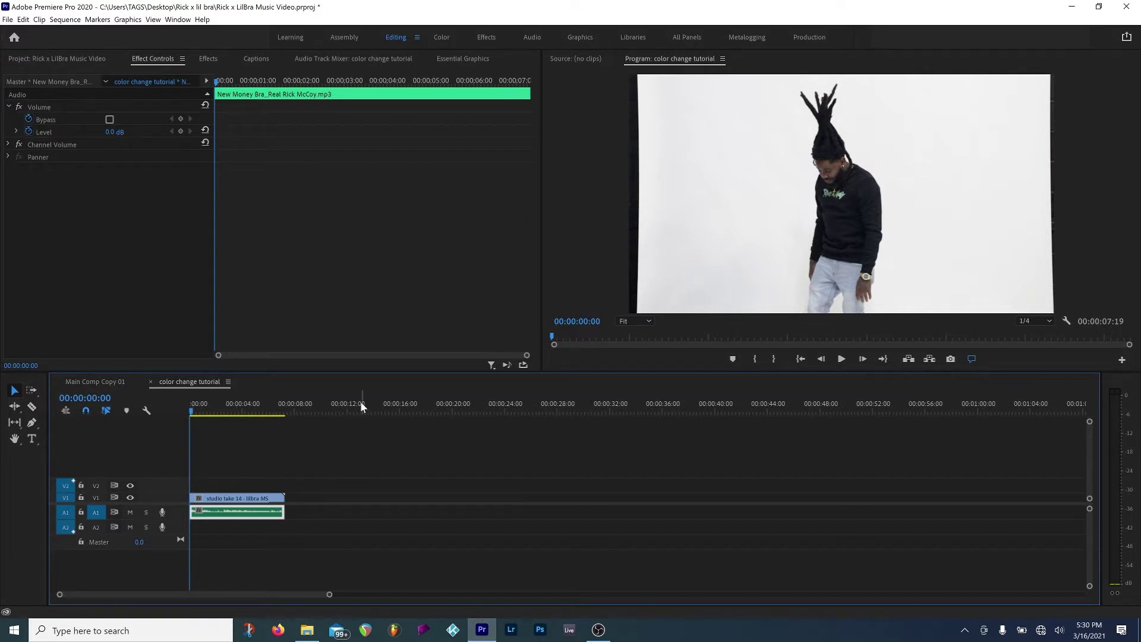
Step: Alt-drag the dancer clip from V1 up onto V2 to duplicate it
{"action": "left_click", "coordinate": [259, 467]}
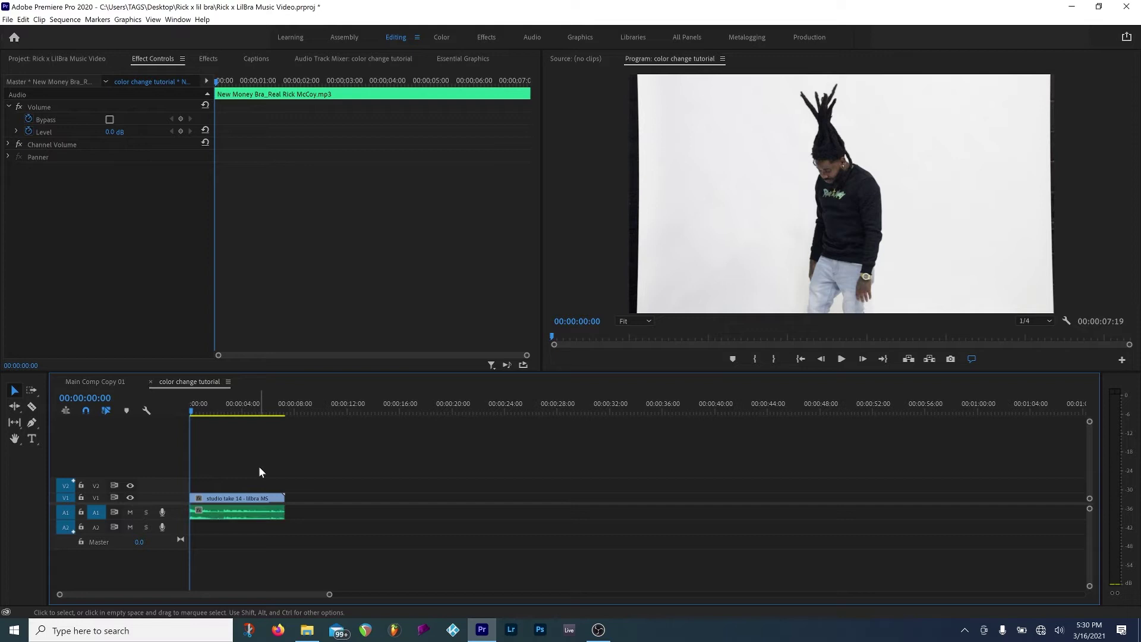
{"action": "left_click", "coordinate": [217, 498]}
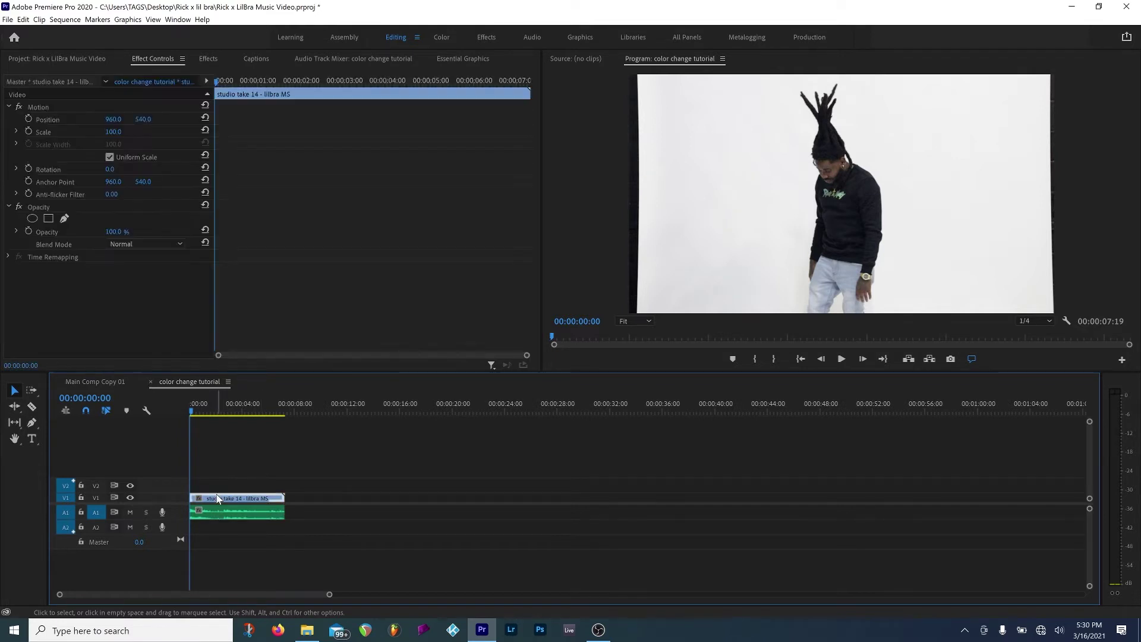
{"action": "left_click_drag", "start_coordinate": [217, 498], "coordinate": [212, 488]}
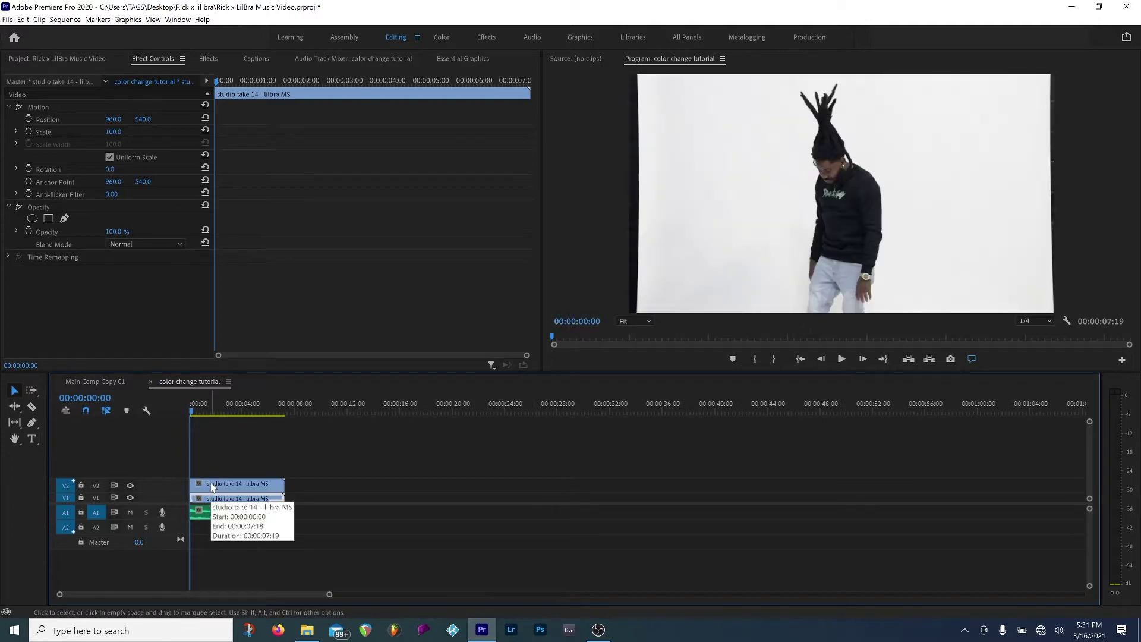
Step: Search '4 color gradient' and drop 4-Color Gradient from Video Effects > Generate onto the V2 clip
{"action": "left_click", "coordinate": [212, 487]}
{"action": "left_click", "coordinate": [208, 59]}
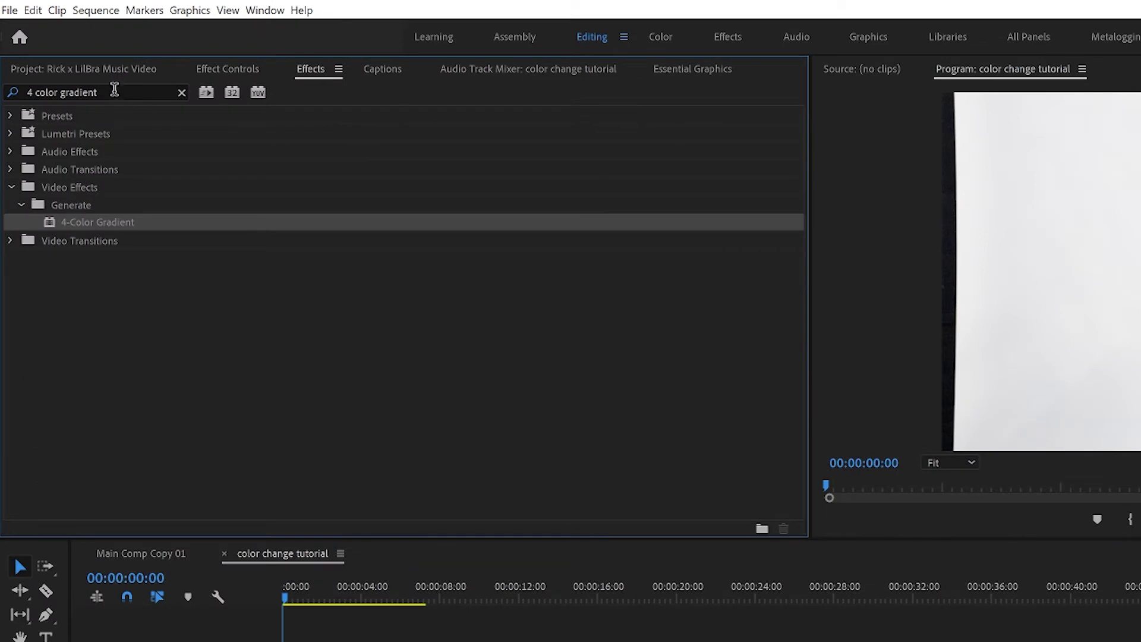
{"action": "left_click", "coordinate": [115, 89]}
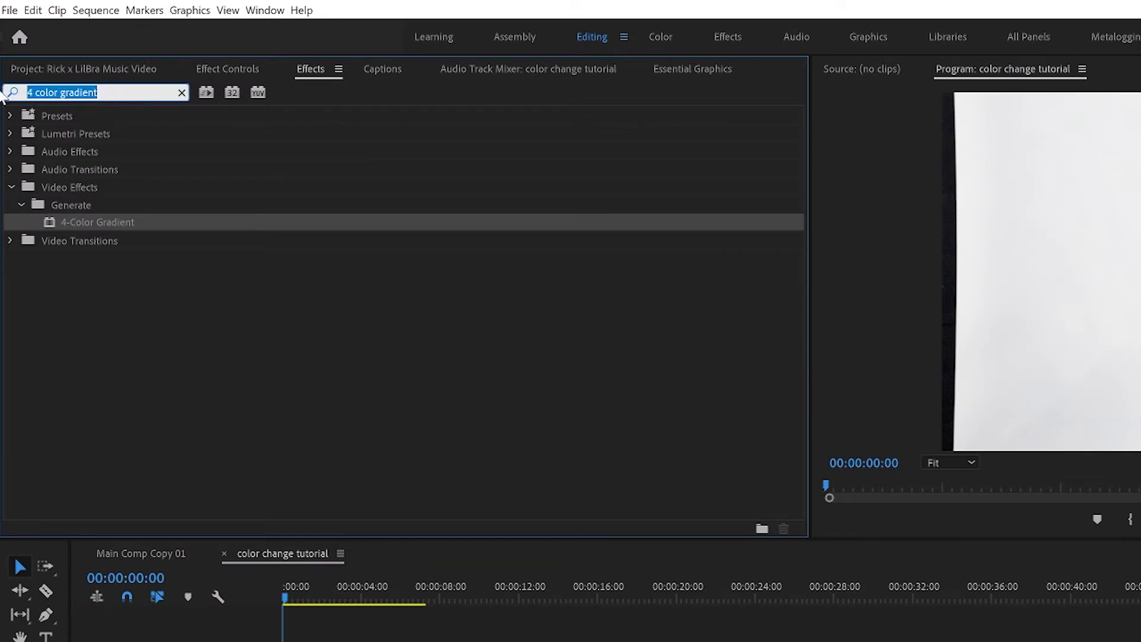
{"action": "left_click", "coordinate": [113, 95]}
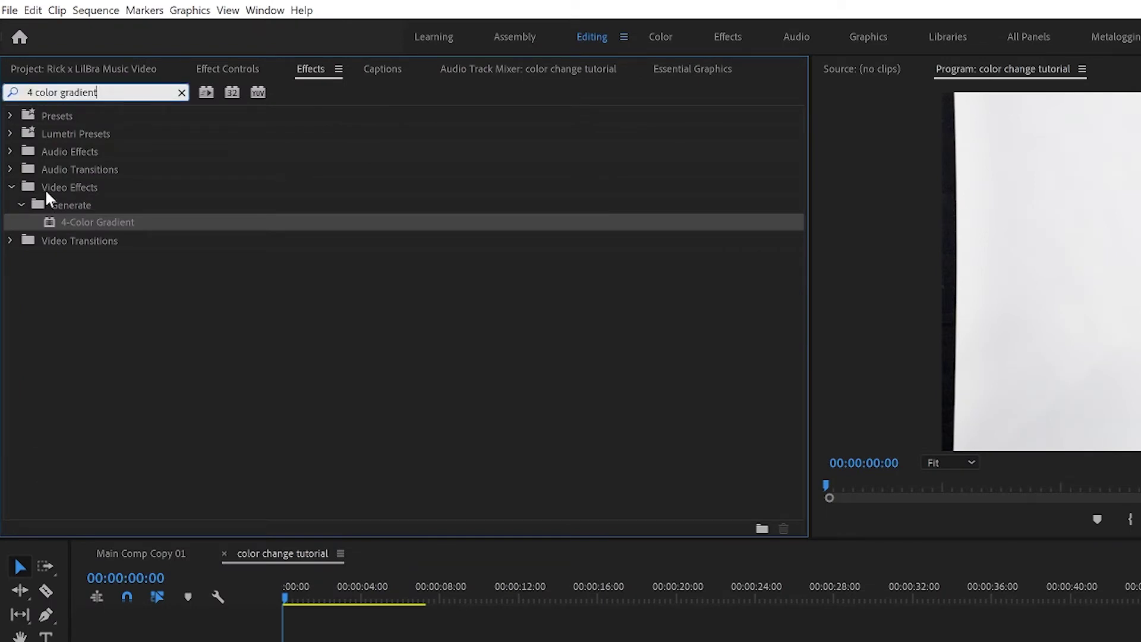
{"action": "left_click", "coordinate": [57, 205]}
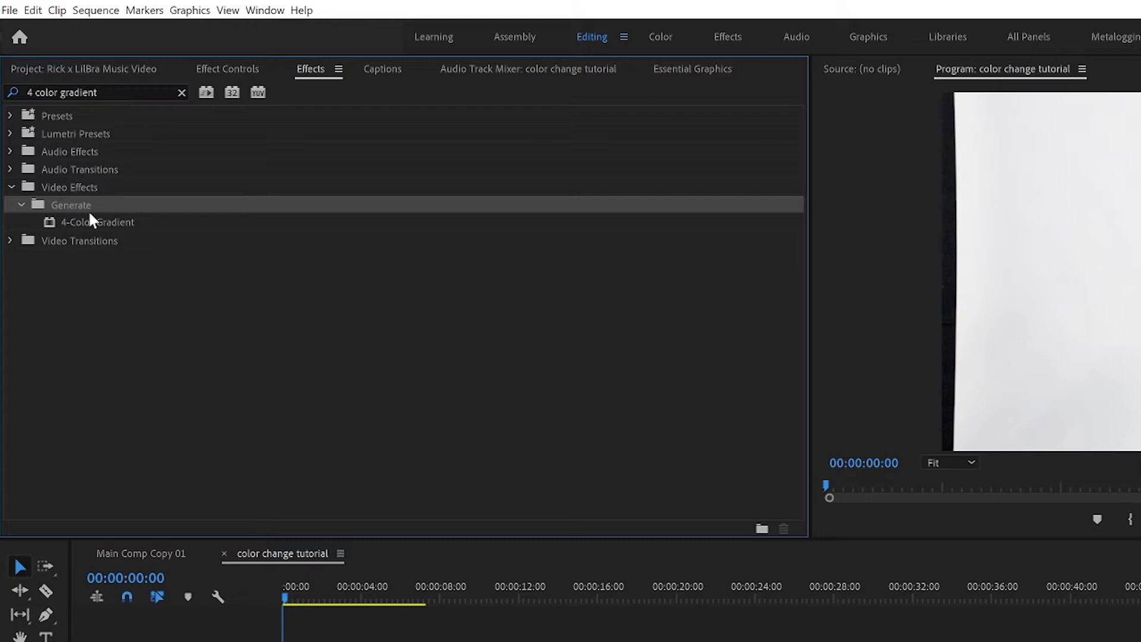
{"action": "left_click_drag", "start_coordinate": [86, 219], "coordinate": [500, 595]}
{"action": "left_click_drag", "start_coordinate": [377, 457], "coordinate": [235, 547]}
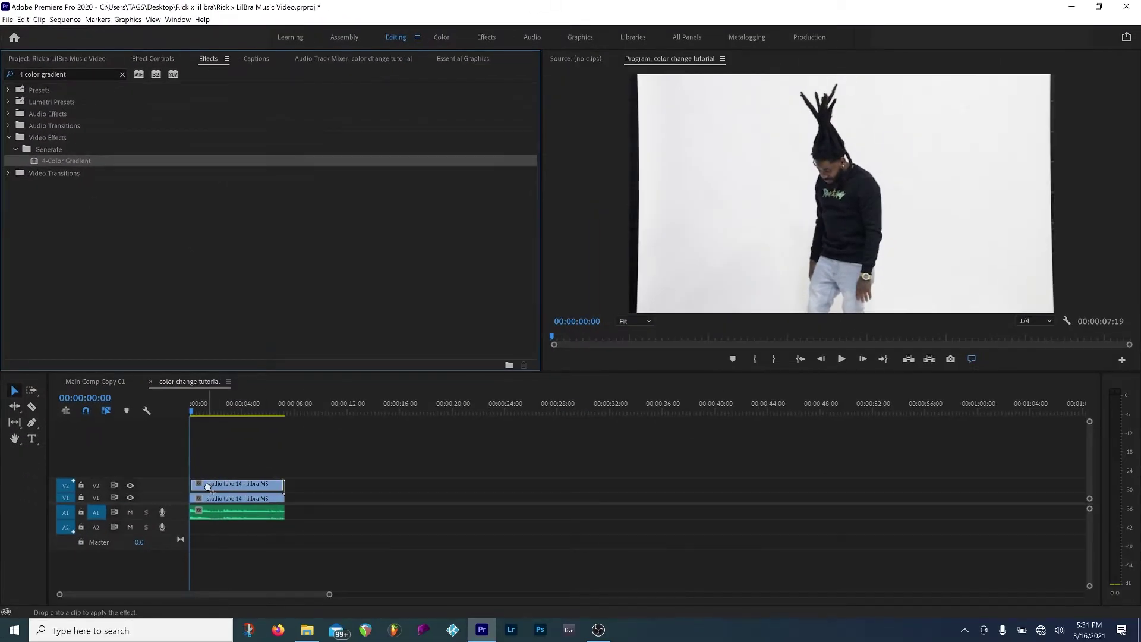
{"action": "left_click_drag", "start_coordinate": [208, 486], "coordinate": [208, 486]}
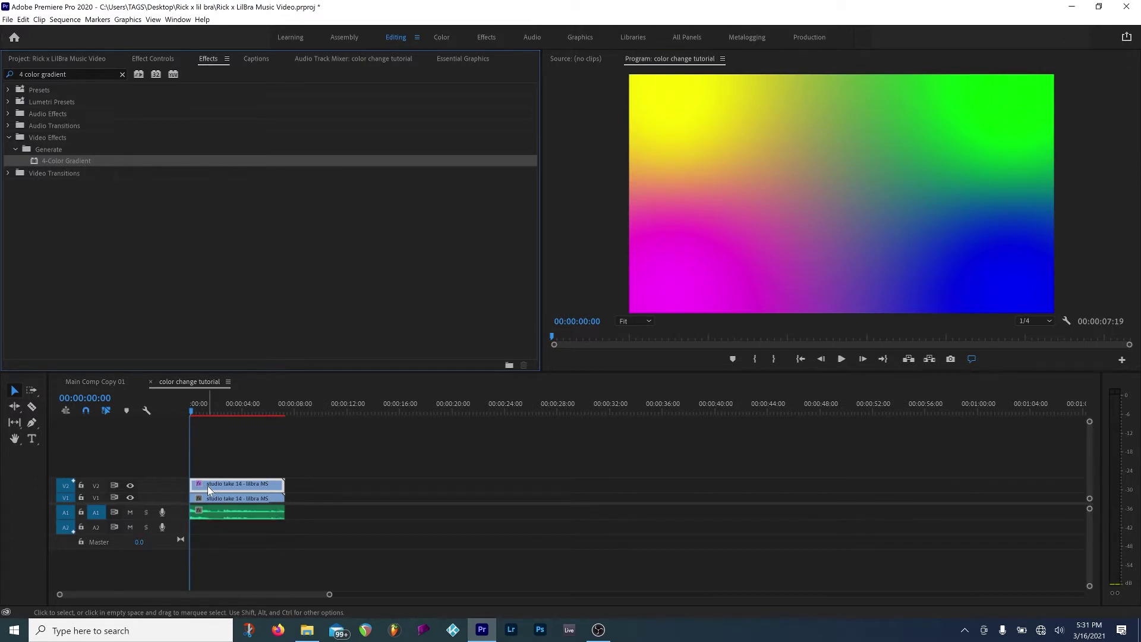
Step: In Effect Controls, collapse Motion and Opacity and bring up the Color 1 swatch (yellow FFFF00)
{"action": "left_click", "coordinate": [147, 62]}
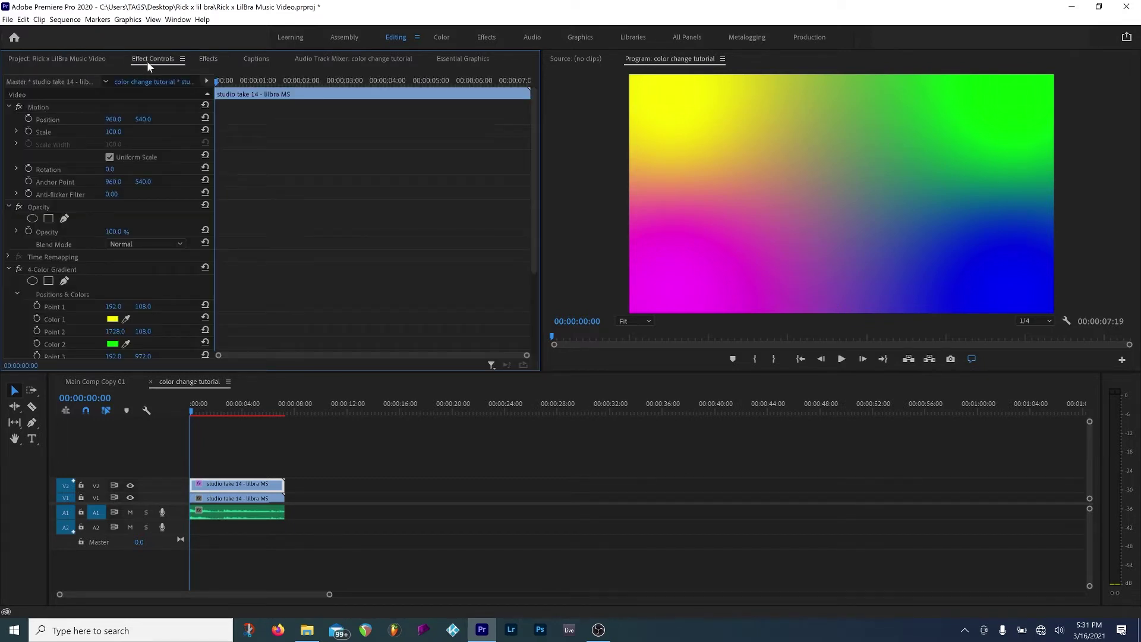
{"action": "left_click", "coordinate": [8, 107]}
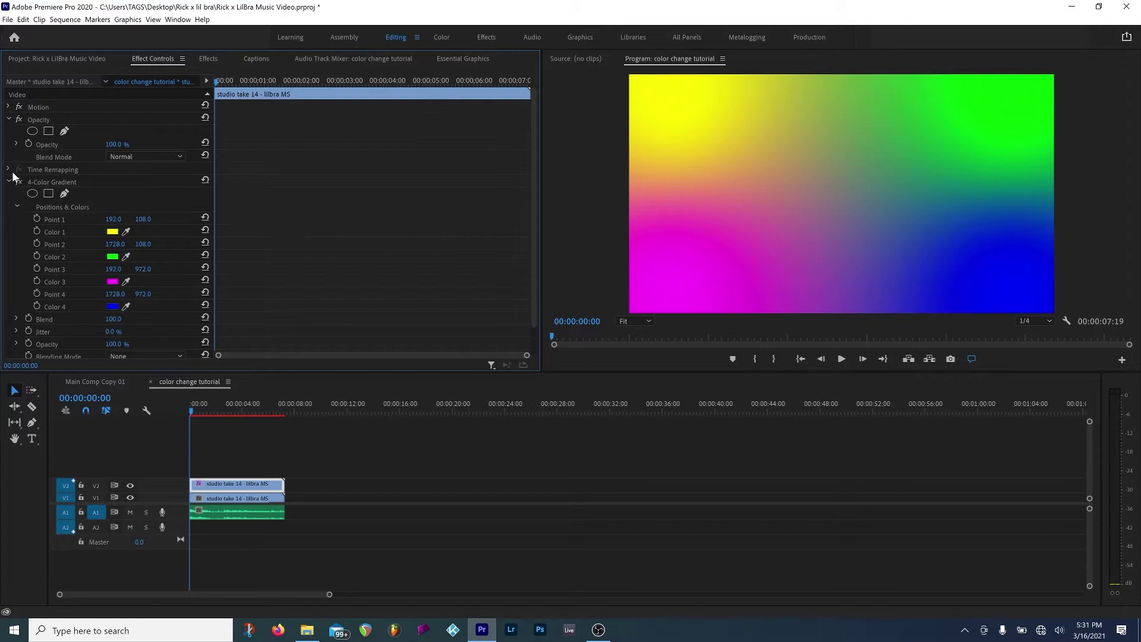
{"action": "left_click", "coordinate": [9, 120]}
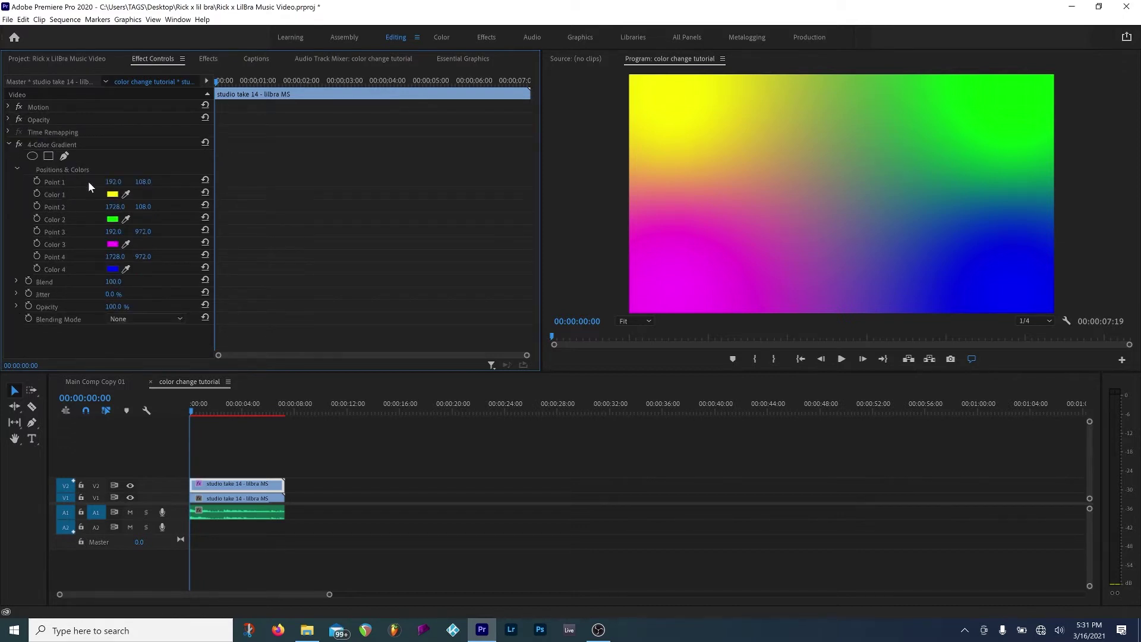
{"action": "mouse_move", "coordinate": [113, 181]}
{"action": "left_mouse_down"}
{"action": "mouse_move", "coordinate": [369, 181]}
{"action": "mouse_move", "coordinate": [110, 181]}
{"action": "left_mouse_up"}
Step: Set Color 1 to a saturated, bright gold, then eyedropper that gold into Color 2
{"action": "left_click", "coordinate": [111, 195]}
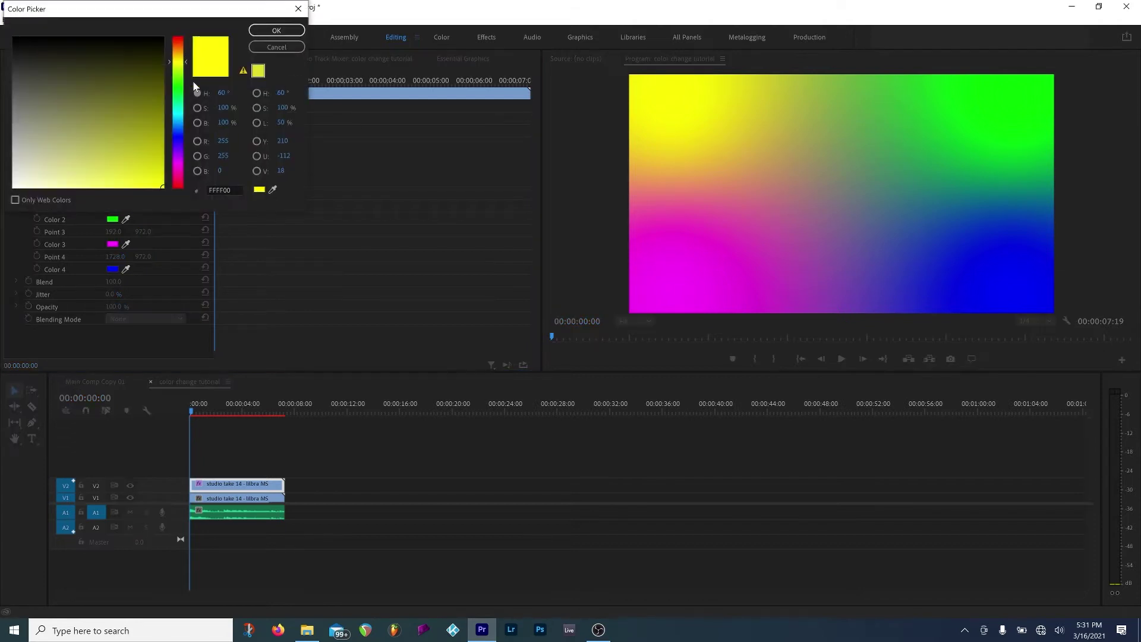
{"action": "left_click", "coordinate": [180, 58]}
{"action": "left_click", "coordinate": [179, 54]}
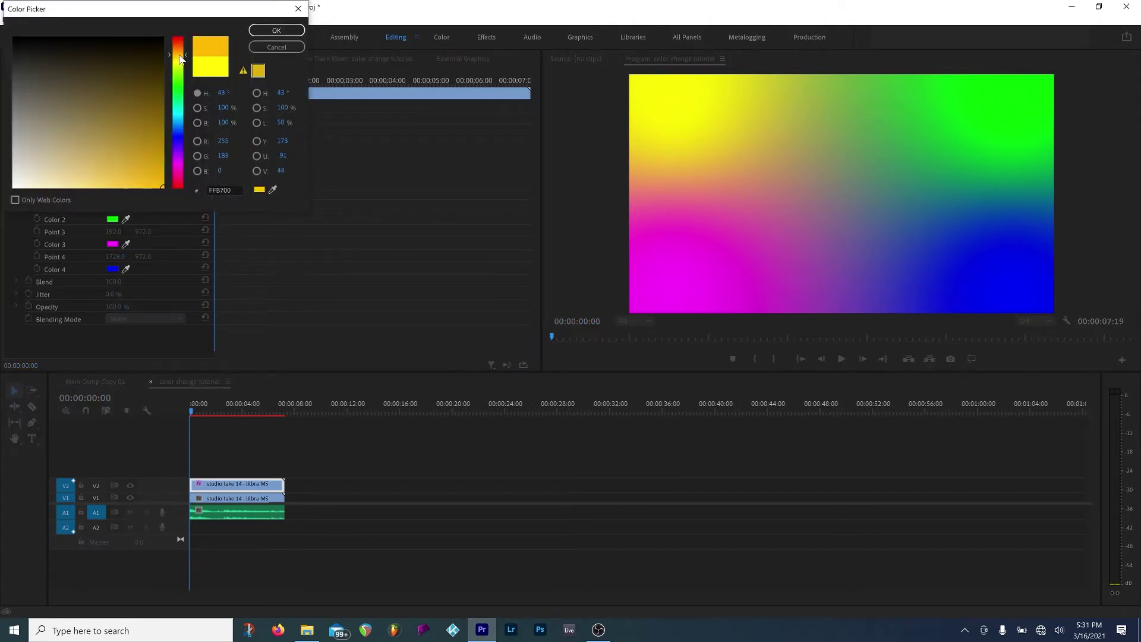
{"action": "left_click", "coordinate": [157, 123]}
{"action": "left_click_drag", "start_coordinate": [176, 51], "coordinate": [175, 56]}
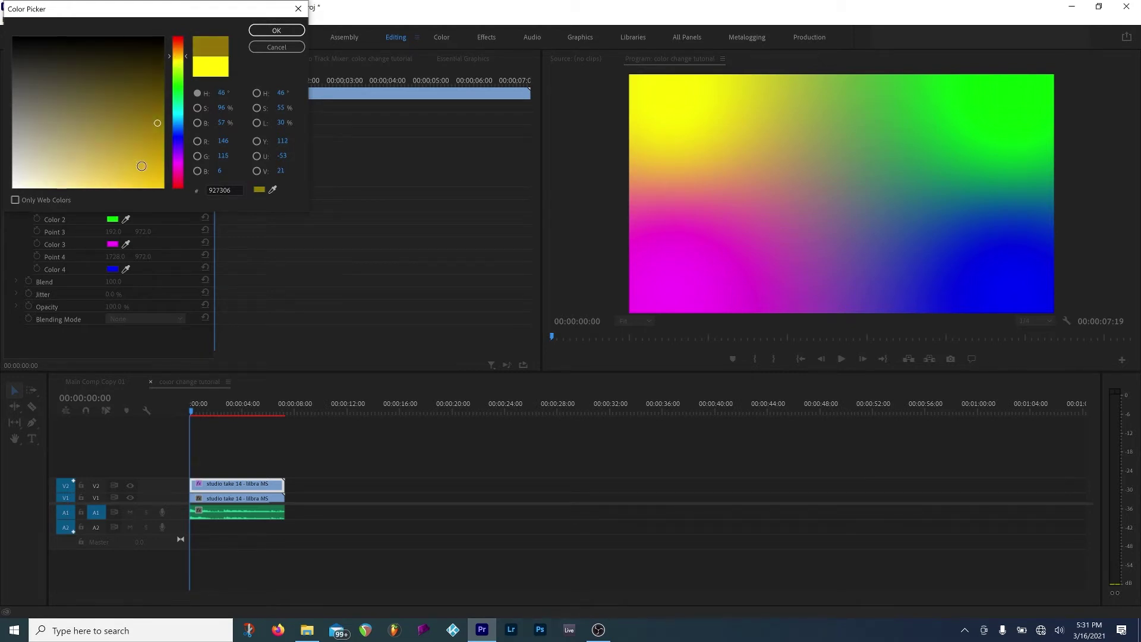
{"action": "left_click_drag", "start_coordinate": [141, 166], "coordinate": [198, 233]}
{"action": "left_click", "coordinate": [277, 30]}
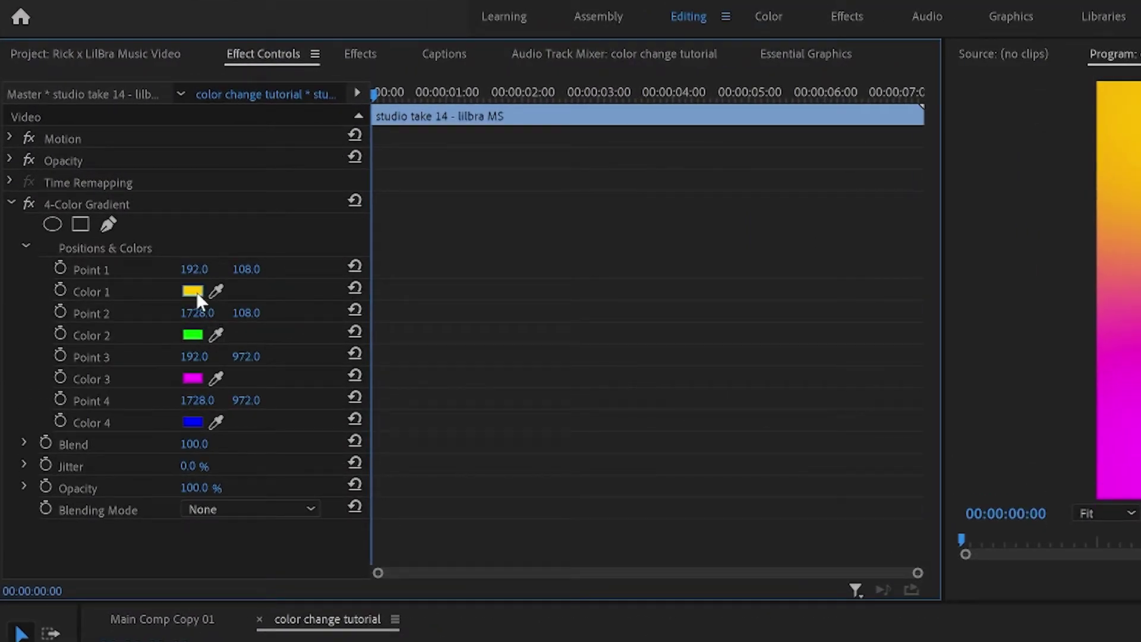
{"action": "left_click", "coordinate": [219, 335]}
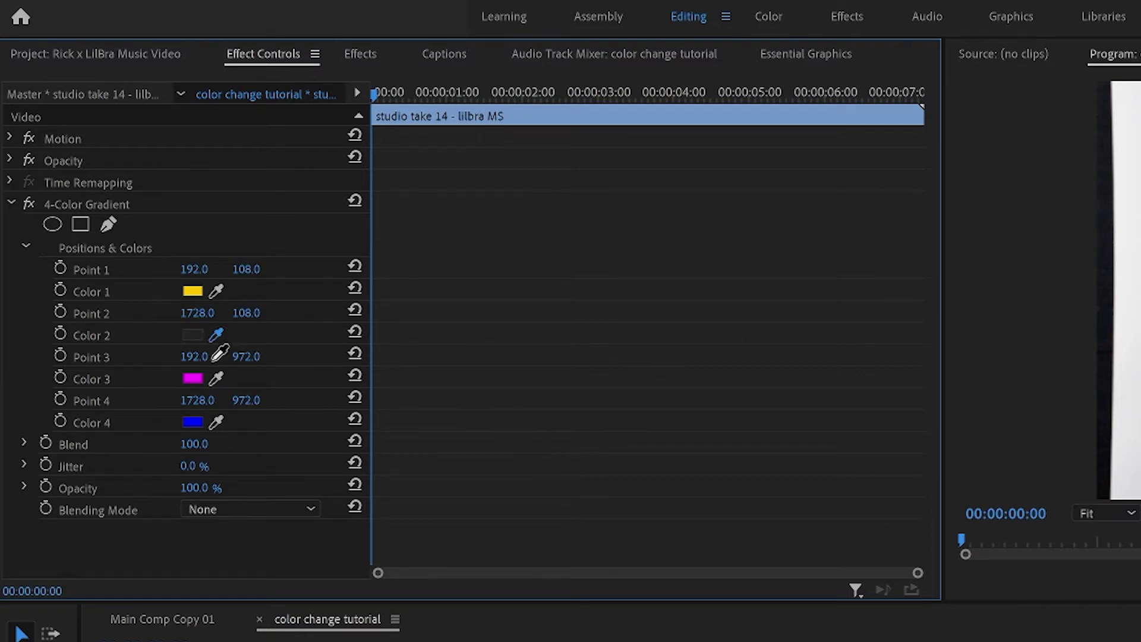
{"action": "left_click", "coordinate": [194, 288]}
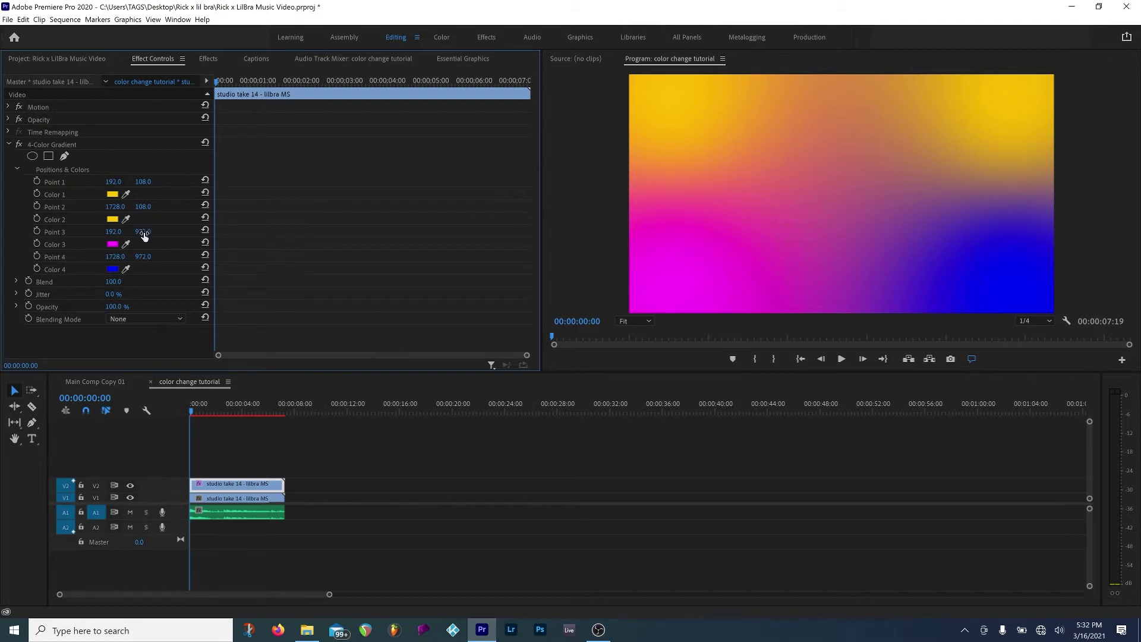
Step: Set both Color 3 and Color 4 to black (000000)
{"action": "left_click", "coordinate": [112, 243]}
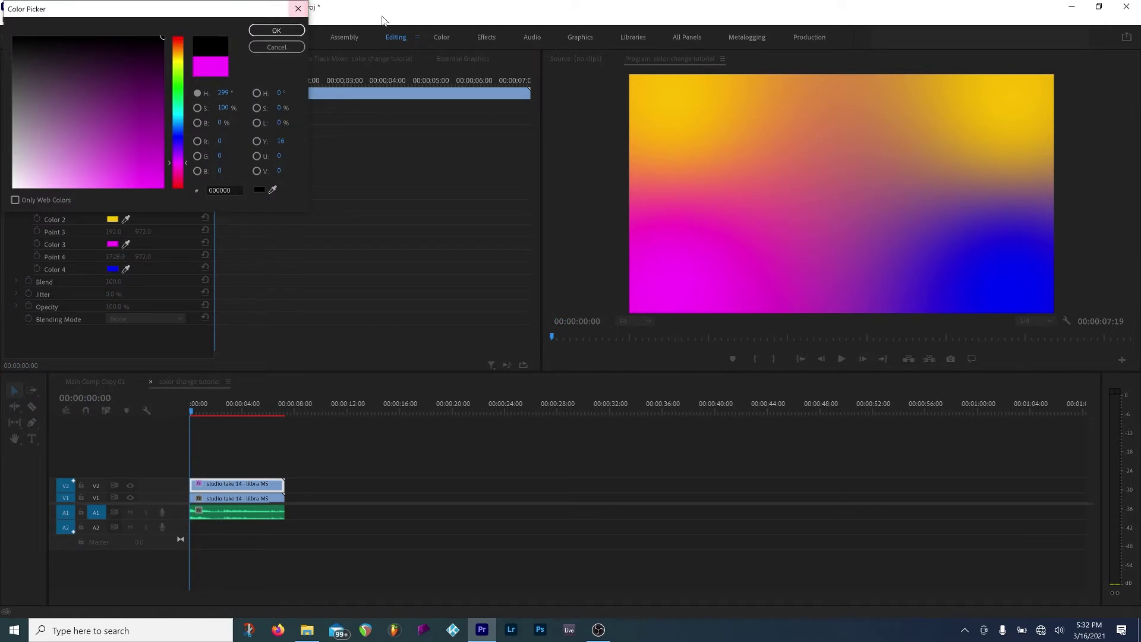
{"action": "left_click", "coordinate": [300, 30]}
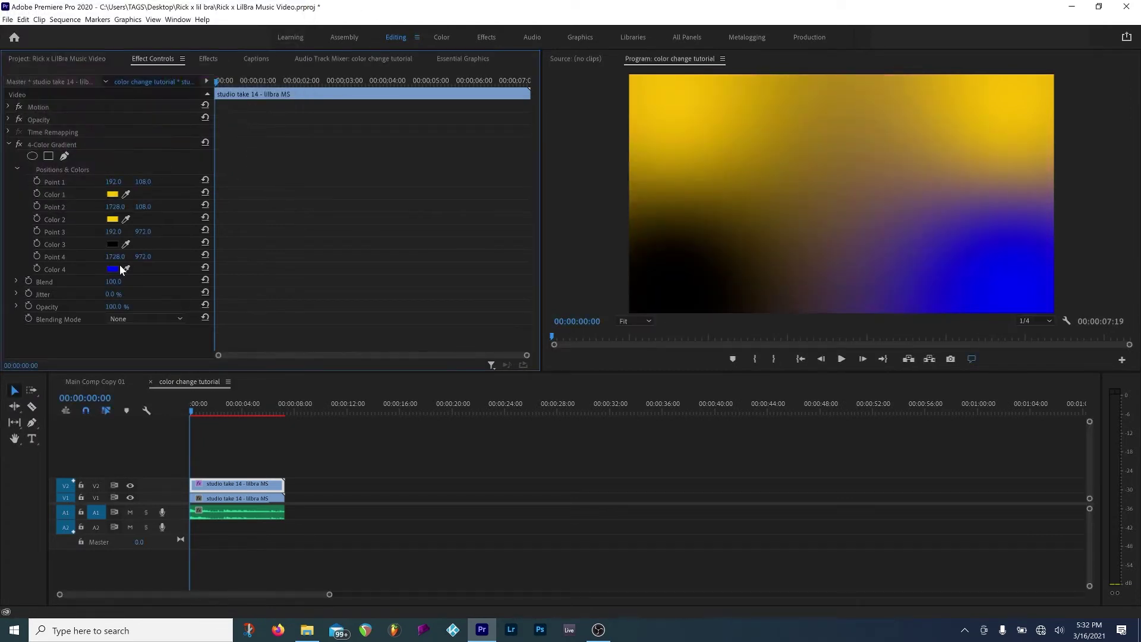
{"action": "left_click", "coordinate": [110, 269]}
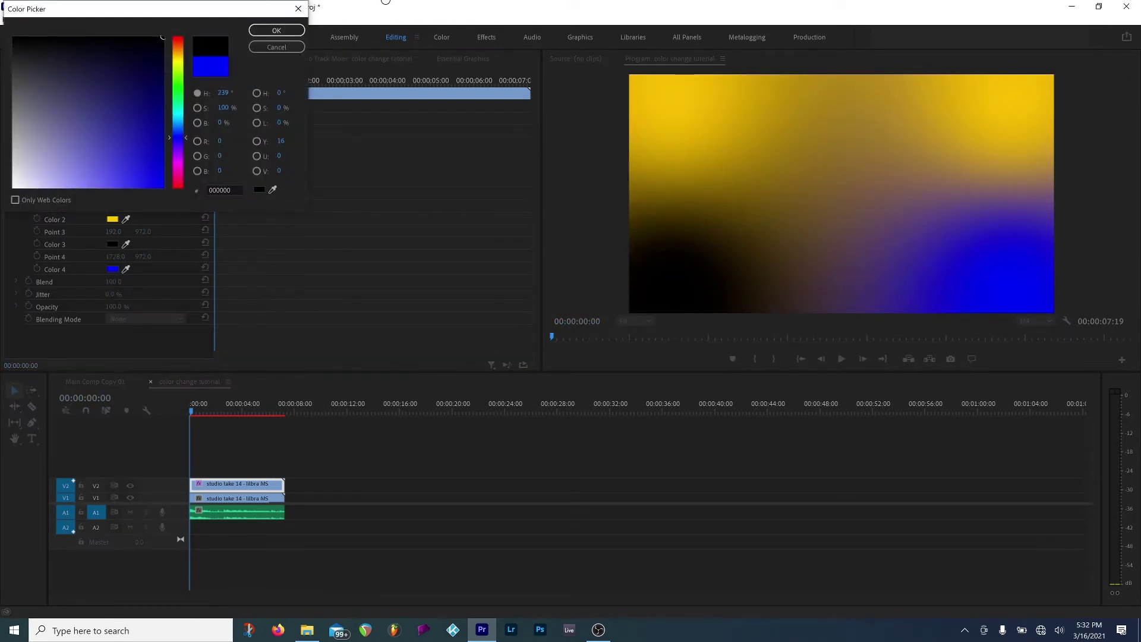
{"action": "left_click", "coordinate": [265, 29]}
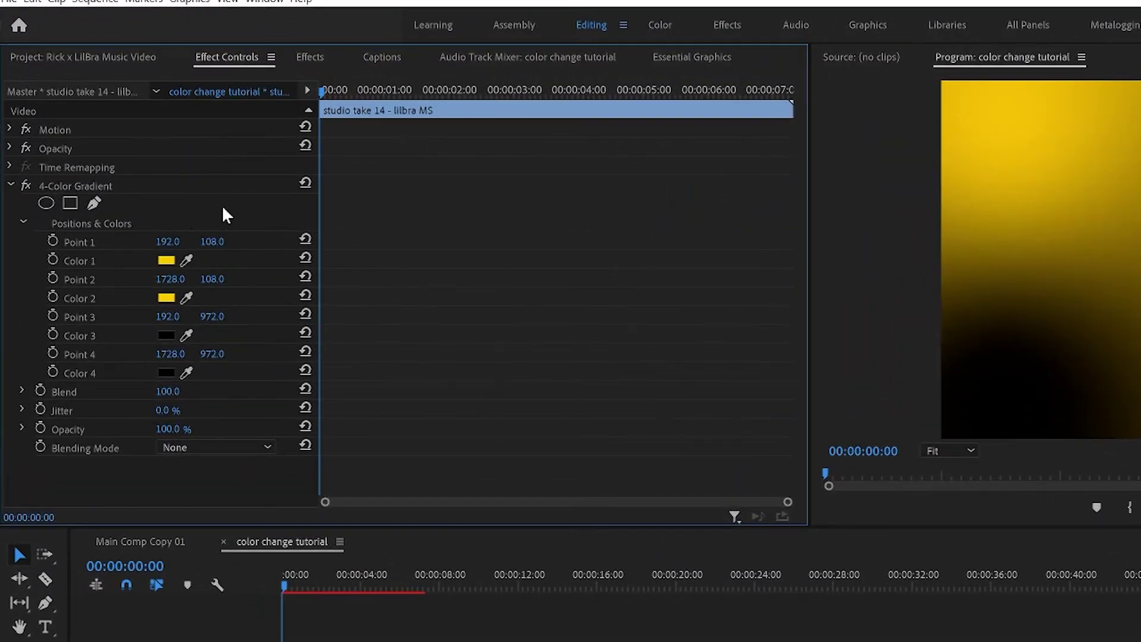
Step: Enable keyframing on Points 1 and 2 and set both X values to 10000
{"action": "left_click", "coordinate": [53, 240]}
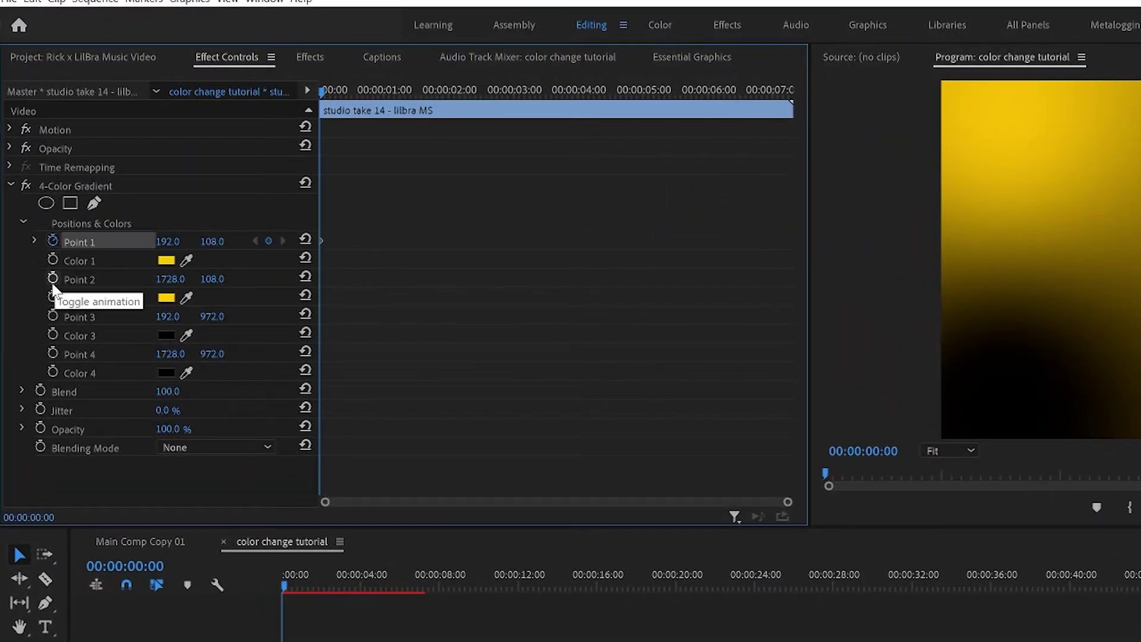
{"action": "left_click", "coordinate": [53, 277]}
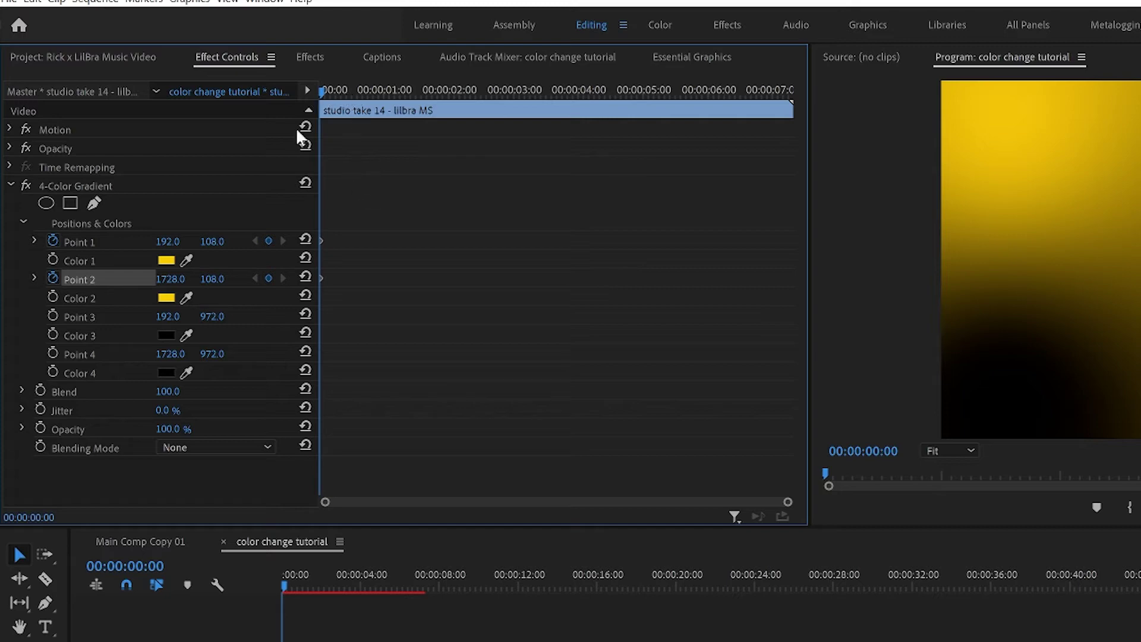
{"action": "left_click_drag", "start_coordinate": [173, 239], "coordinate": [309, 239]}
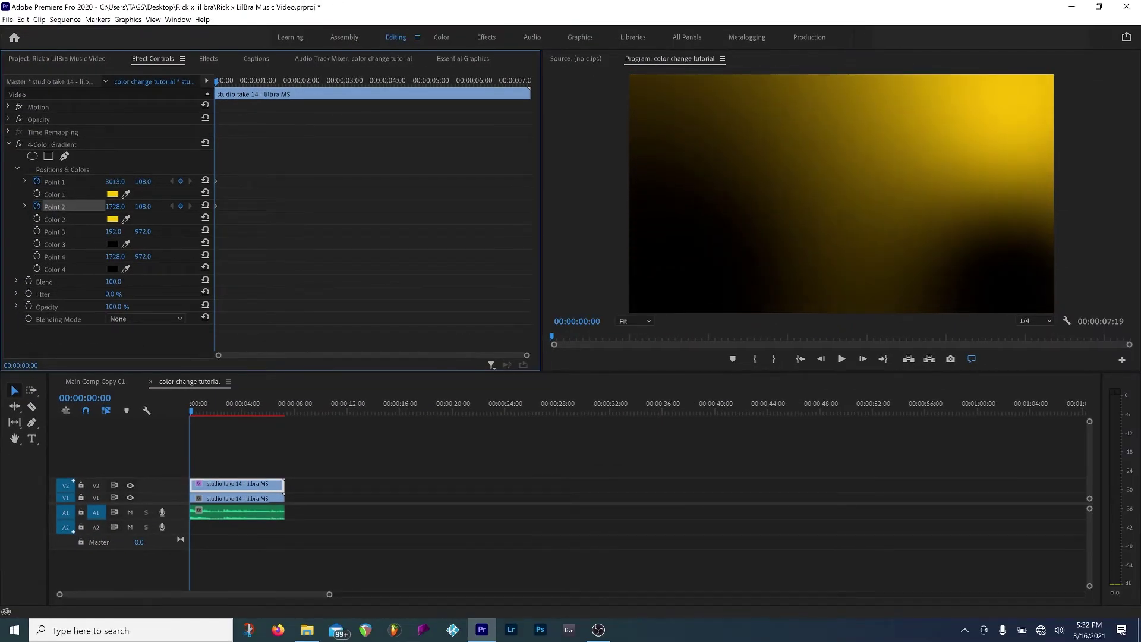
{"action": "left_click", "coordinate": [116, 181]}
{"action": "type", "text": "-"}
{"action": "type", "text": "000"}
{"action": "type", "text": "0"}
{"action": "key", "text": "Return"}
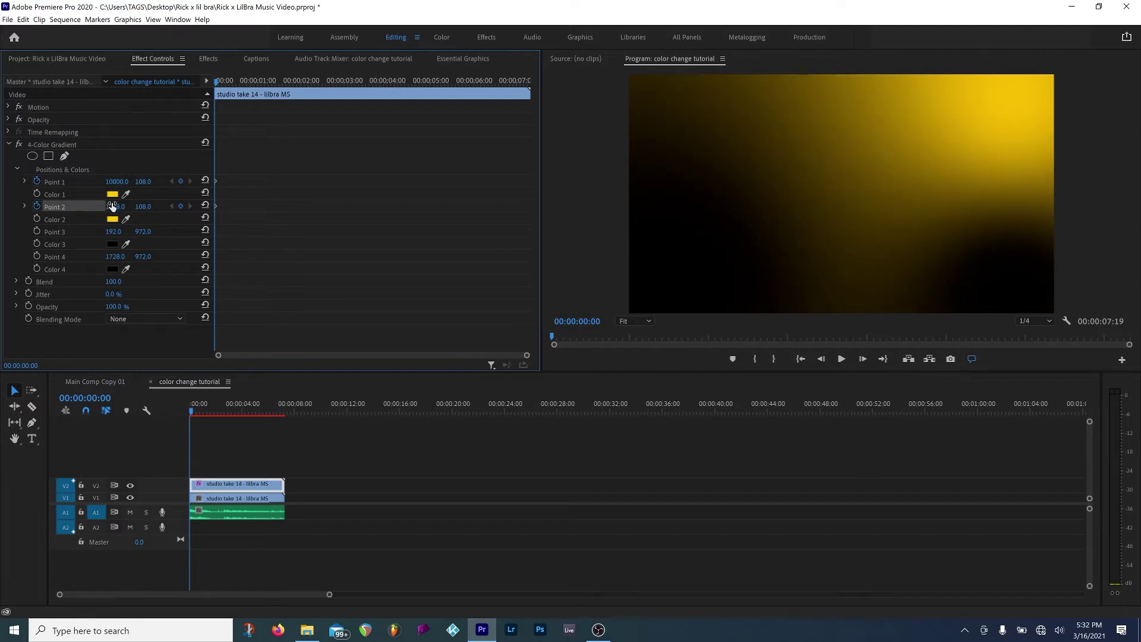
{"action": "left_click", "coordinate": [117, 206]}
{"action": "type", "text": "10000"}
{"action": "key", "text": "Return"}
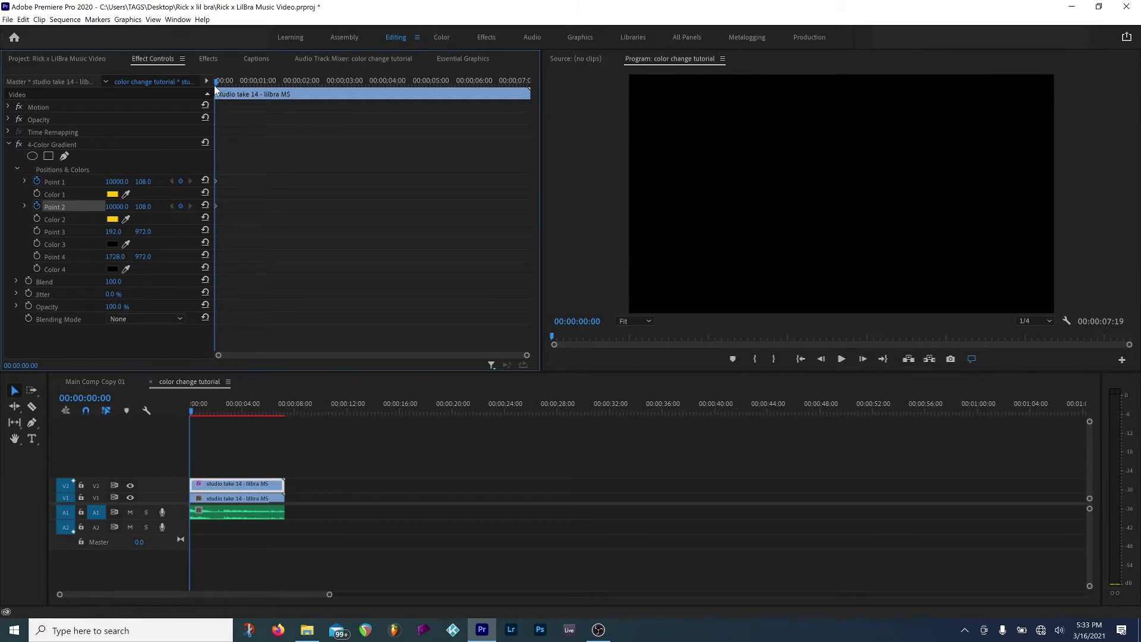
Step: Move the playhead to about 00:00:01:19 and keyframe Point 2's X at -10000
{"action": "left_click_drag", "start_coordinate": [214, 85], "coordinate": [240, 83]}
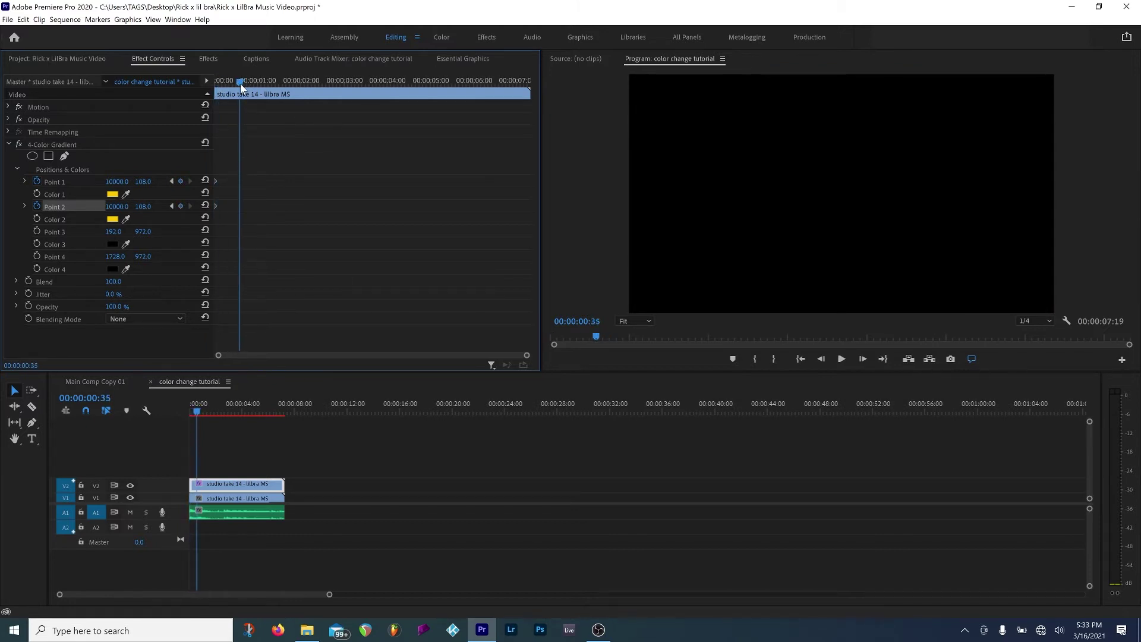
{"action": "left_click_drag", "start_coordinate": [241, 81], "coordinate": [270, 82]}
{"action": "left_click", "coordinate": [113, 181]}
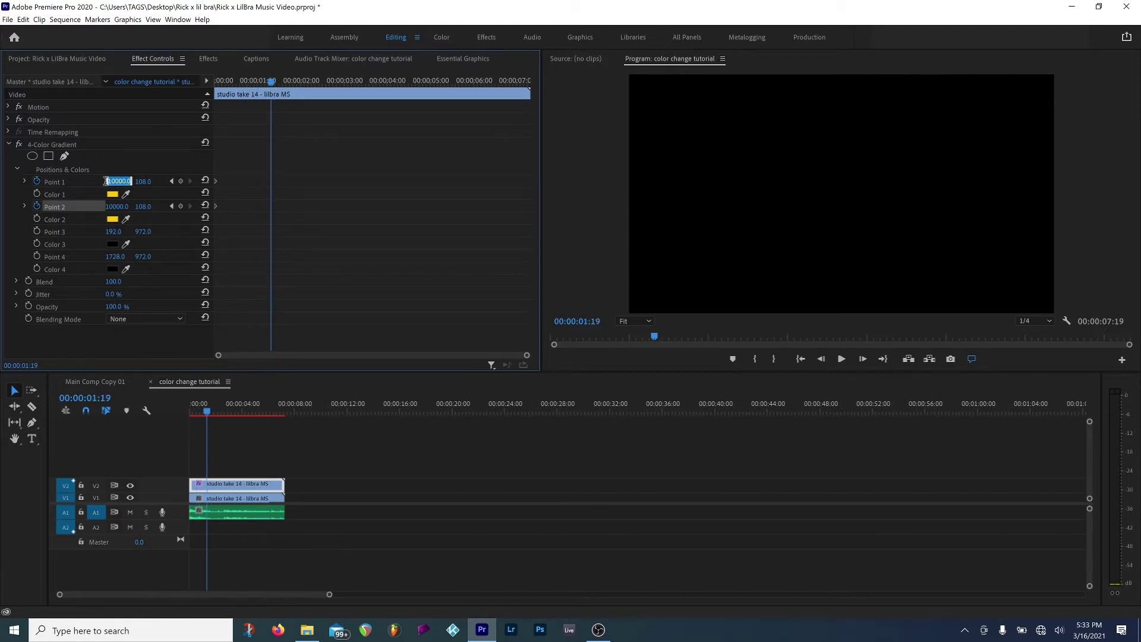
{"action": "left_click", "coordinate": [106, 181]}
{"action": "left_click", "coordinate": [111, 206]}
{"action": "left_click", "coordinate": [111, 205]}
{"action": "type", "text": "9725"}
{"action": "key", "text": "Return"}
{"action": "left_click_drag", "start_coordinate": [115, 206], "coordinate": [180, 216]}
{"action": "left_click", "coordinate": [119, 205]}
{"action": "left_click", "coordinate": [119, 206]}
{"action": "key", "text": "BackSpace"}
Step: Set Point 1's X to -10000 to add its matching keyframe
{"action": "key", "text": "BackSpace"}
{"action": "type", "text": "1000"}
{"action": "key", "text": "Return"}
{"action": "left_click", "coordinate": [117, 180]}
{"action": "left_click", "coordinate": [117, 180]}
{"action": "key", "text": "BackSpace"}
{"action": "type", "text": "-"}
{"action": "key", "text": "ctrl+a"}
{"action": "key", "text": "BackSpace"}
{"action": "type", "text": "-1000"}
{"action": "key", "text": "Left"}
{"action": "key", "text": "Left"}
{"action": "key", "text": "Left"}
{"action": "key", "text": "Left"}
{"action": "key", "text": "Left"}
{"action": "key", "text": "Left"}
{"action": "key", "text": "Left"}
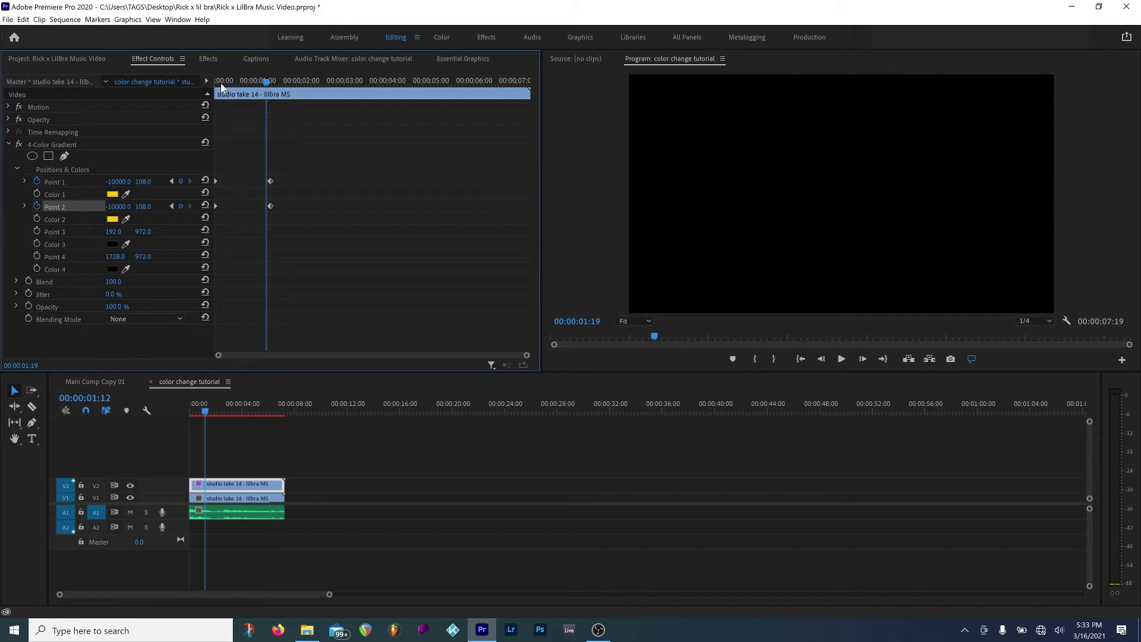
{"action": "key", "text": "Home"}
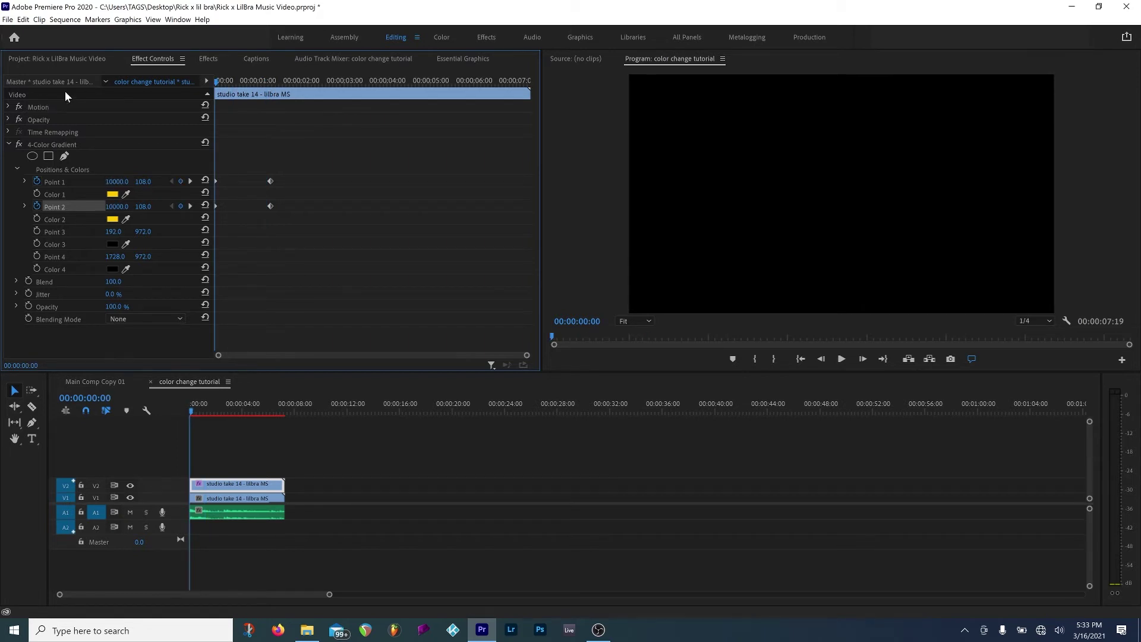
{"action": "key", "text": "space"}
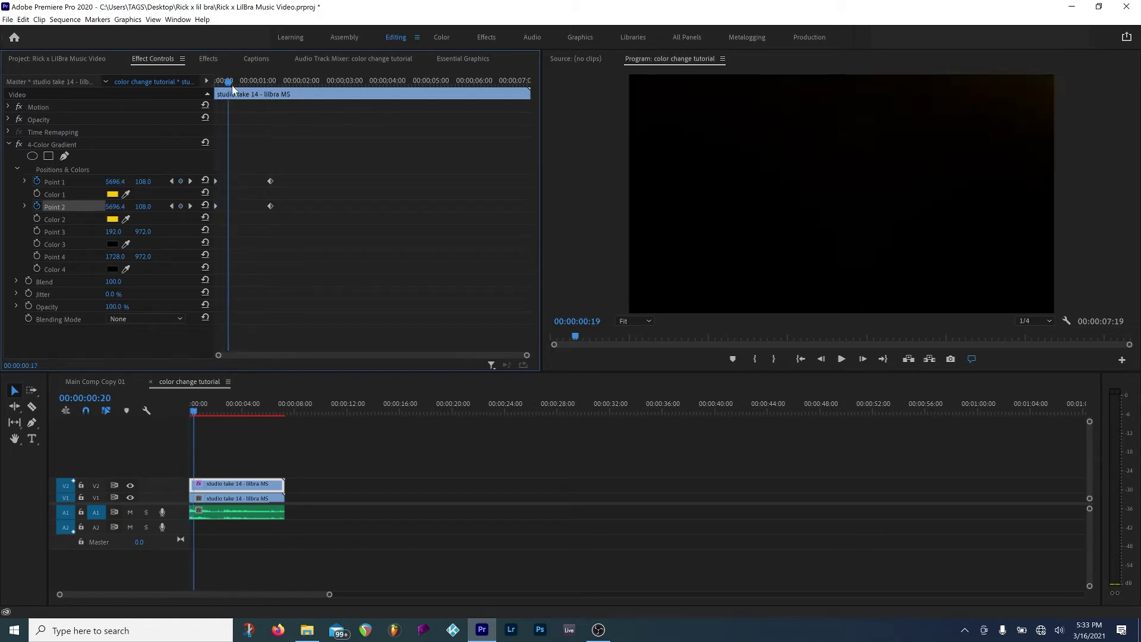
{"action": "key", "text": "Home"}
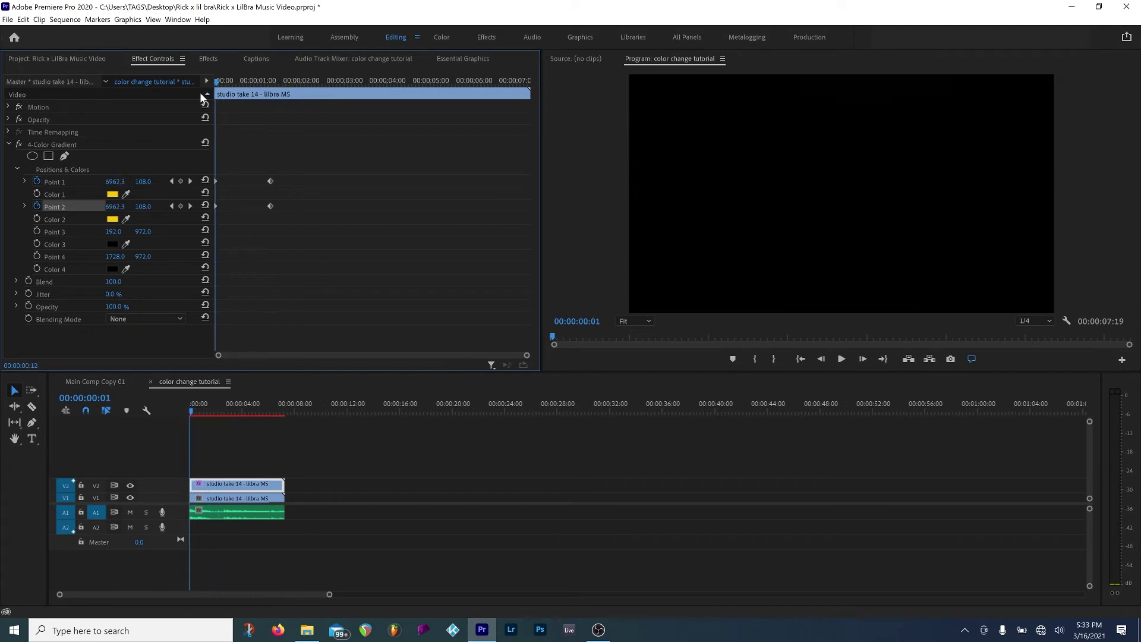
{"action": "key", "text": "space"}
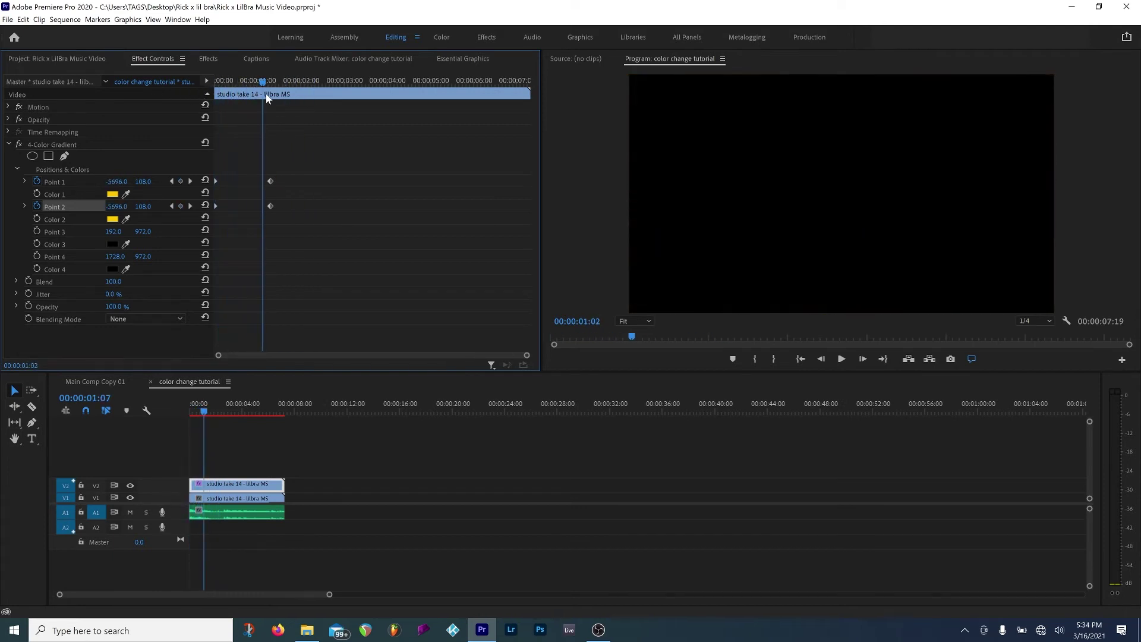
{"action": "key", "text": "Home"}
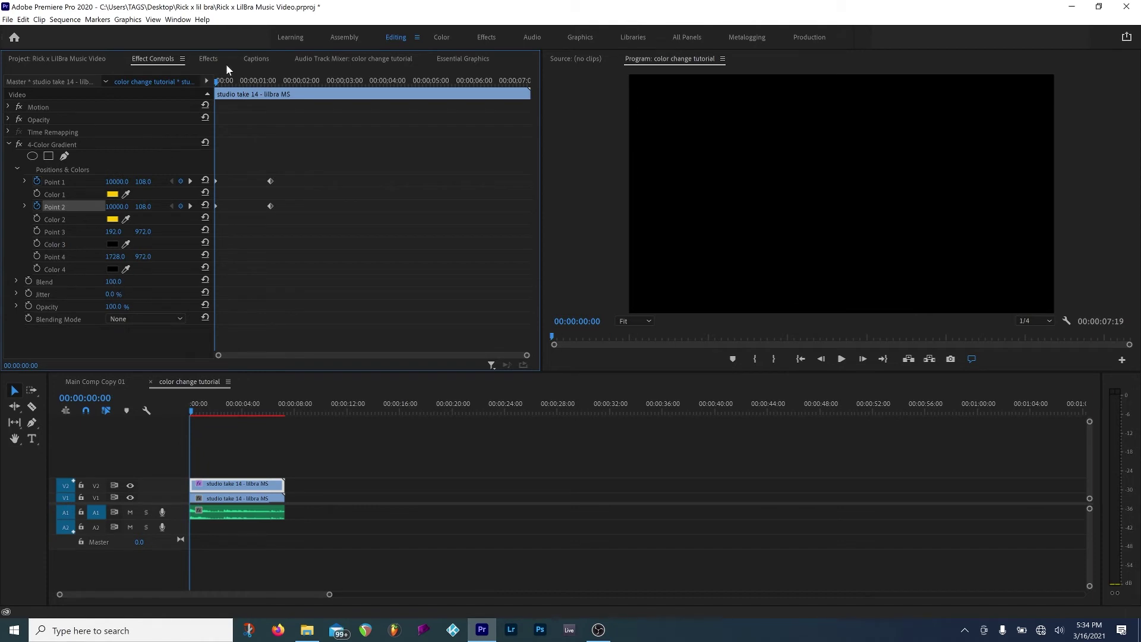
Step: Set the 4-Color Gradient's Blending Mode to Add
{"action": "left_click_drag", "start_coordinate": [218, 83], "coordinate": [173, 106]}
{"action": "left_click", "coordinate": [182, 318]}
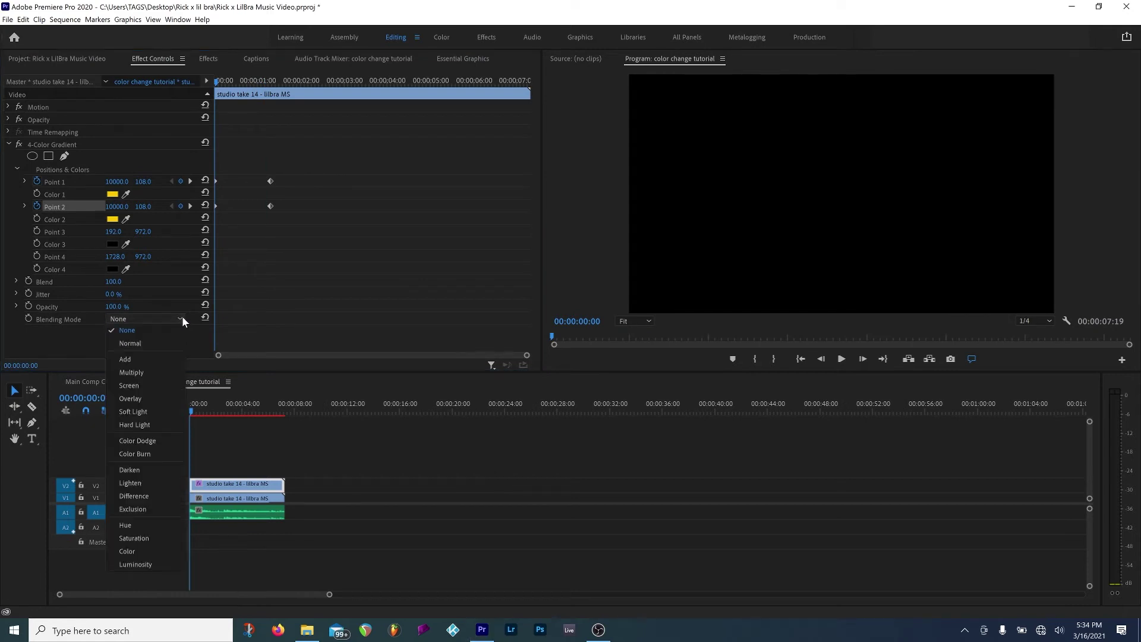
{"action": "left_click", "coordinate": [149, 359]}
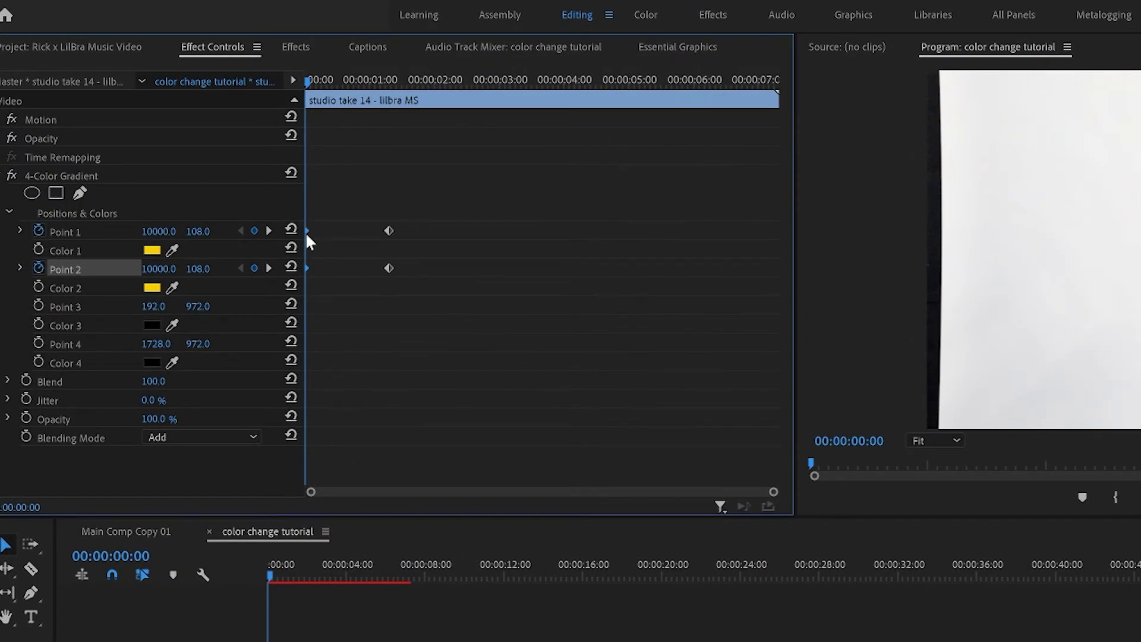
Step: Apply Temporal Interpolation Ease Out to the starting keyframes of Points 1 and 2
{"action": "right_click", "coordinate": [307, 234]}
{"action": "mouse_move", "coordinate": [404, 356]}
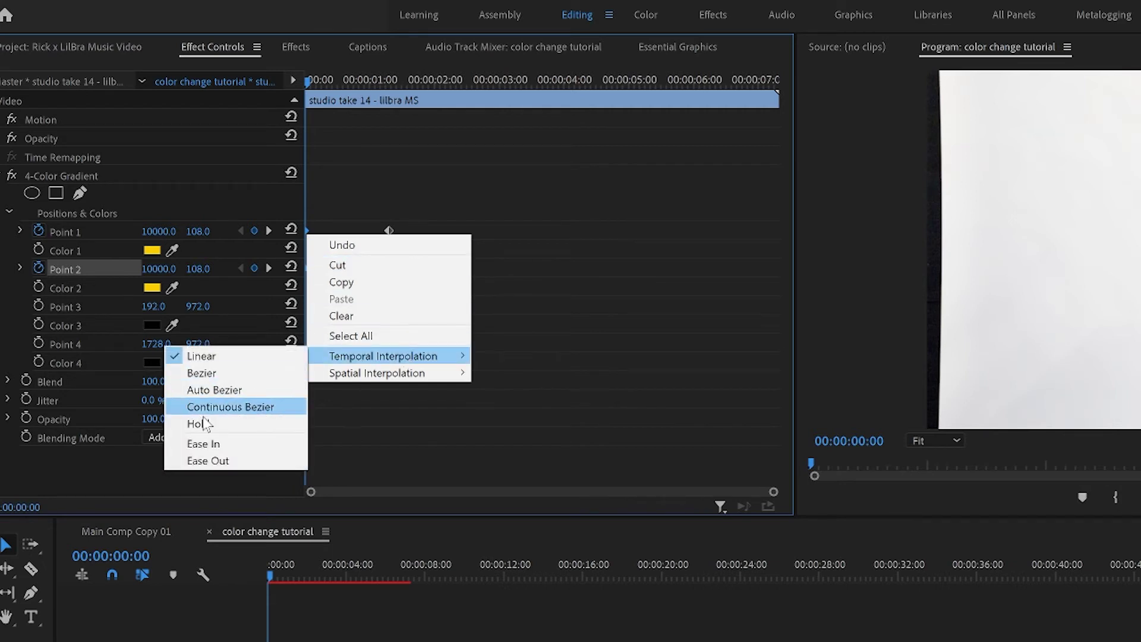
{"action": "left_click", "coordinate": [224, 445]}
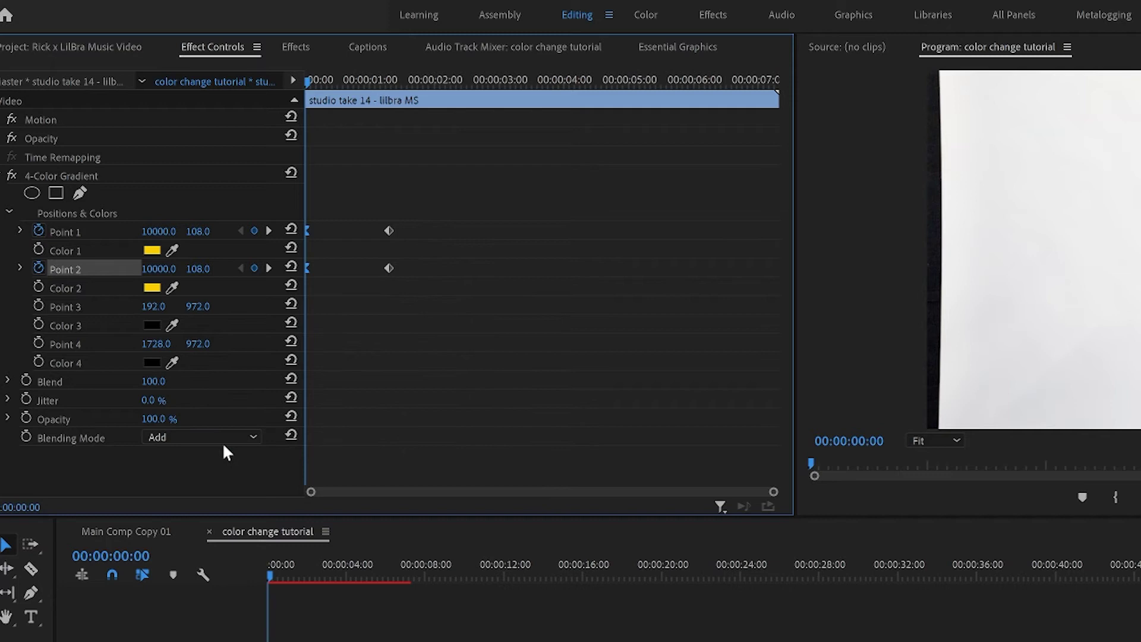
{"action": "right_click", "coordinate": [310, 267]}
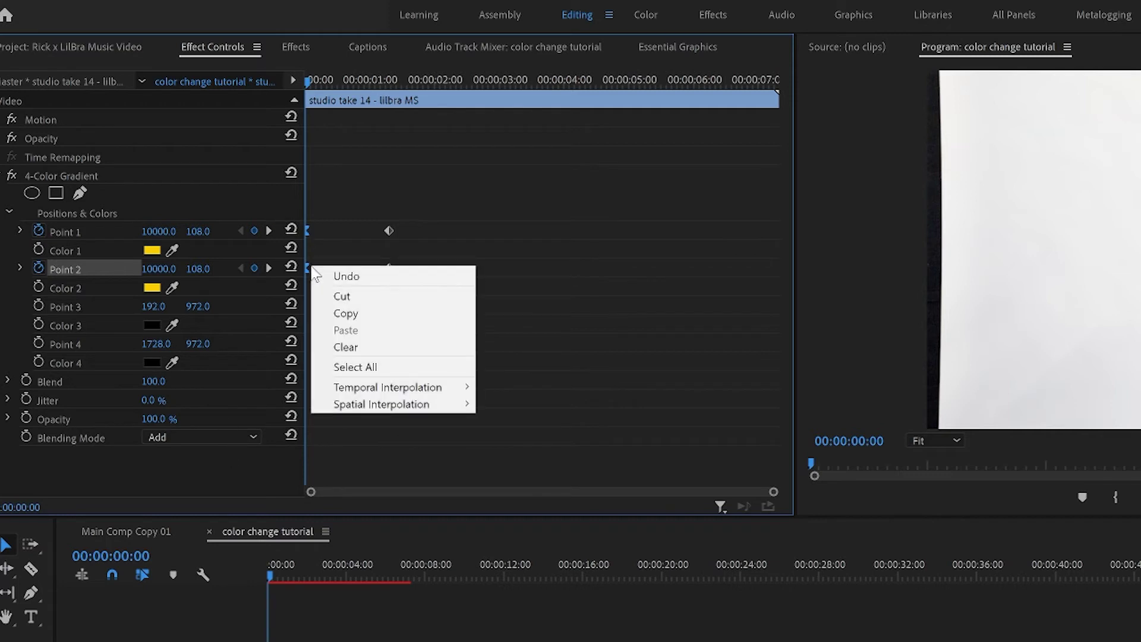
{"action": "mouse_move", "coordinate": [373, 386]}
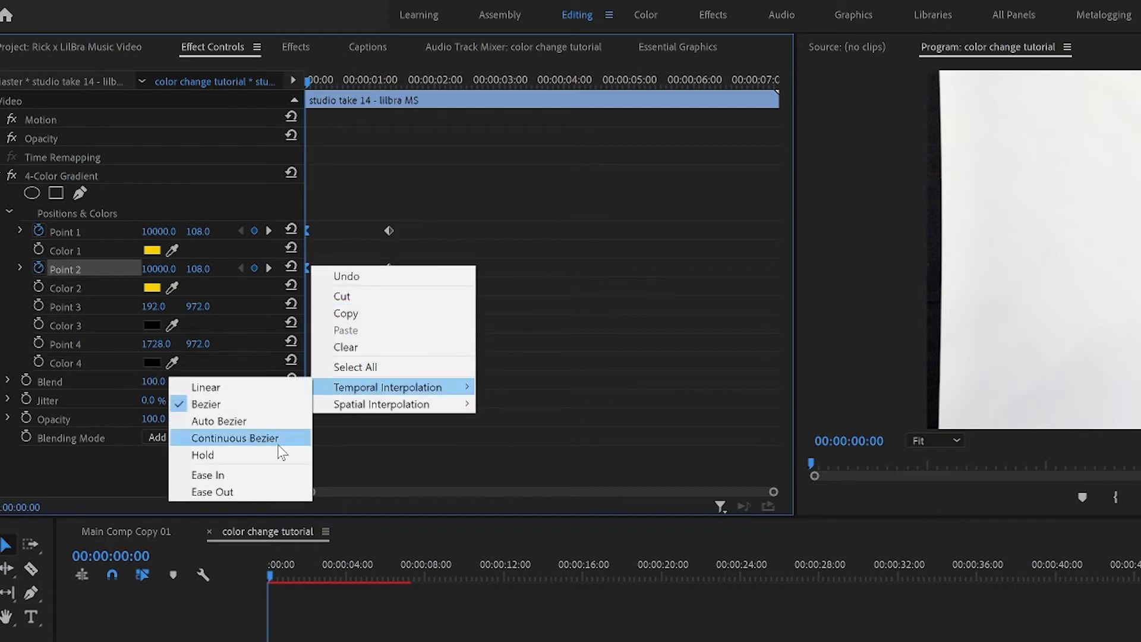
{"action": "left_click", "coordinate": [237, 487]}
Step: Apply Ease In to the ending keyframes of Points 1 and 2
{"action": "left_click_drag", "start_coordinate": [433, 285], "coordinate": [380, 215]}
{"action": "right_click", "coordinate": [390, 227]}
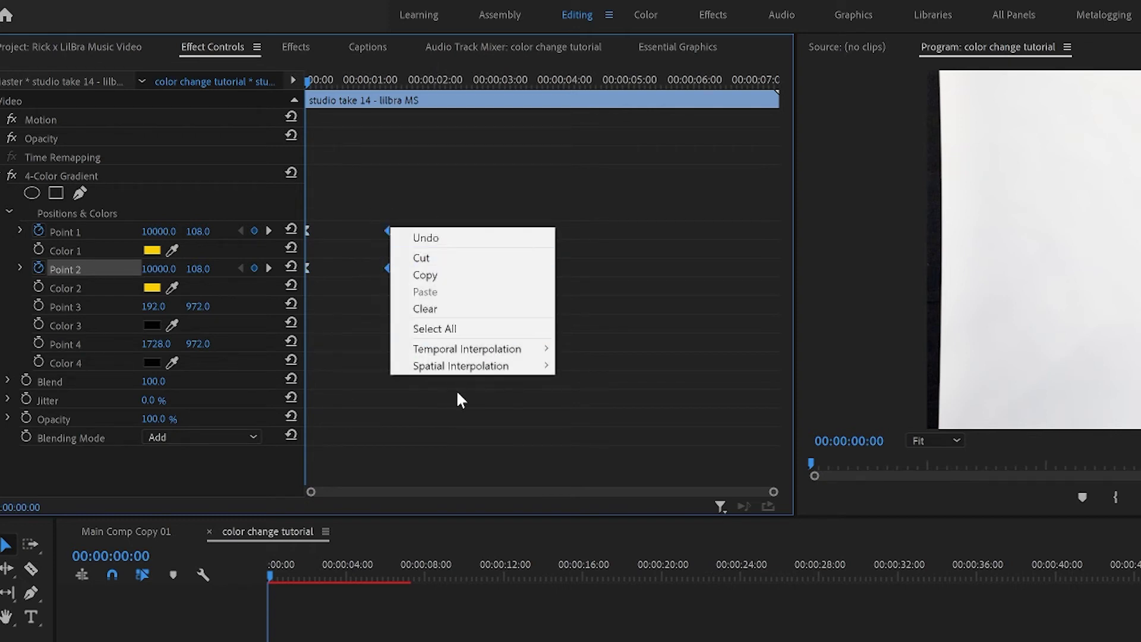
{"action": "mouse_move", "coordinate": [404, 350]}
{"action": "left_click", "coordinate": [287, 435]}
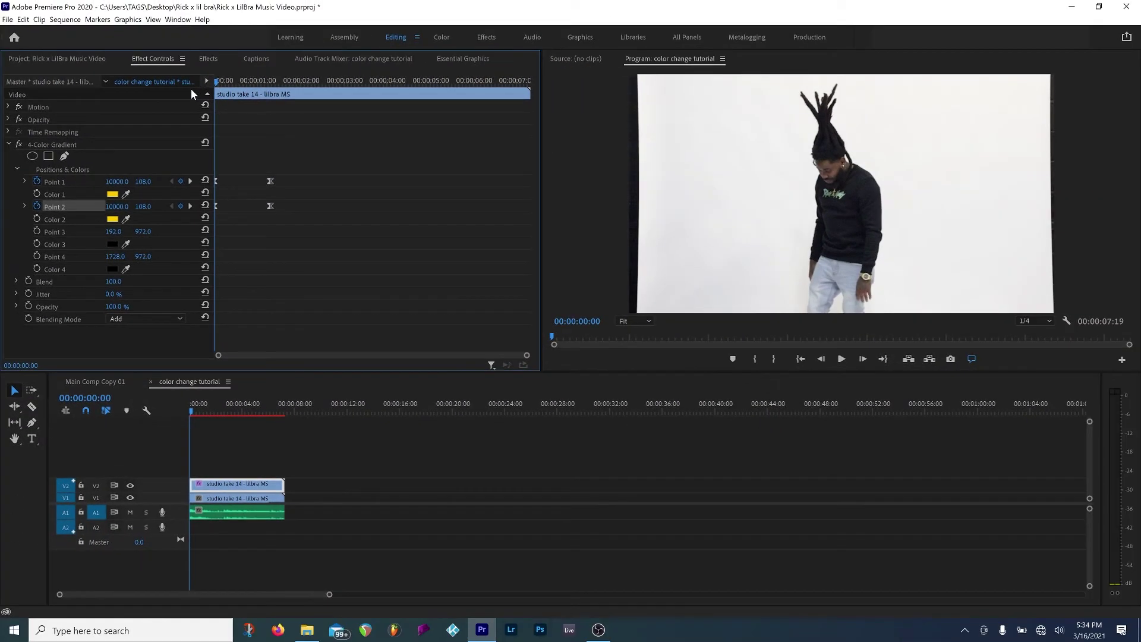
Step: Play the eased light-leak sweep from the start twice to review it
{"action": "key", "text": "space"}
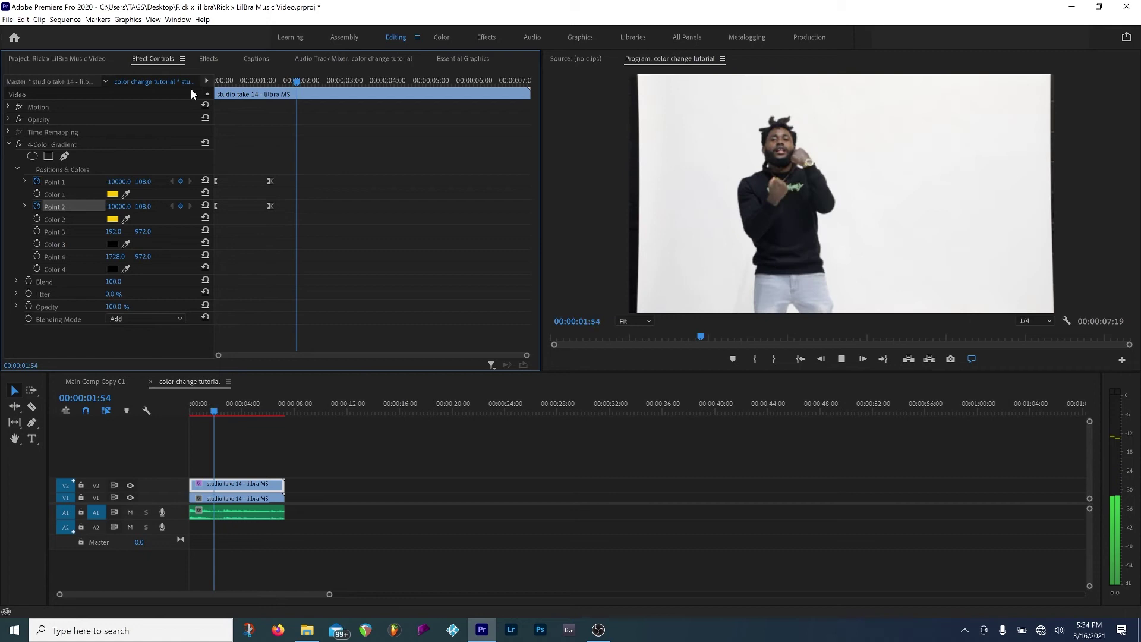
{"action": "key", "text": "space"}
{"action": "key", "text": "Home"}
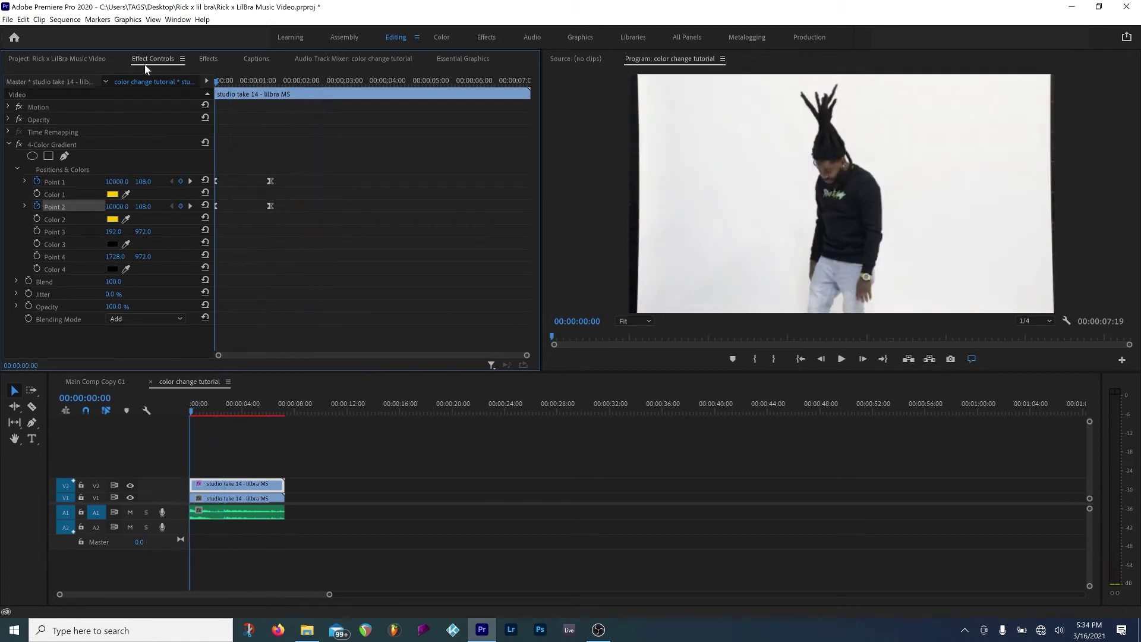
{"action": "key", "text": "space"}
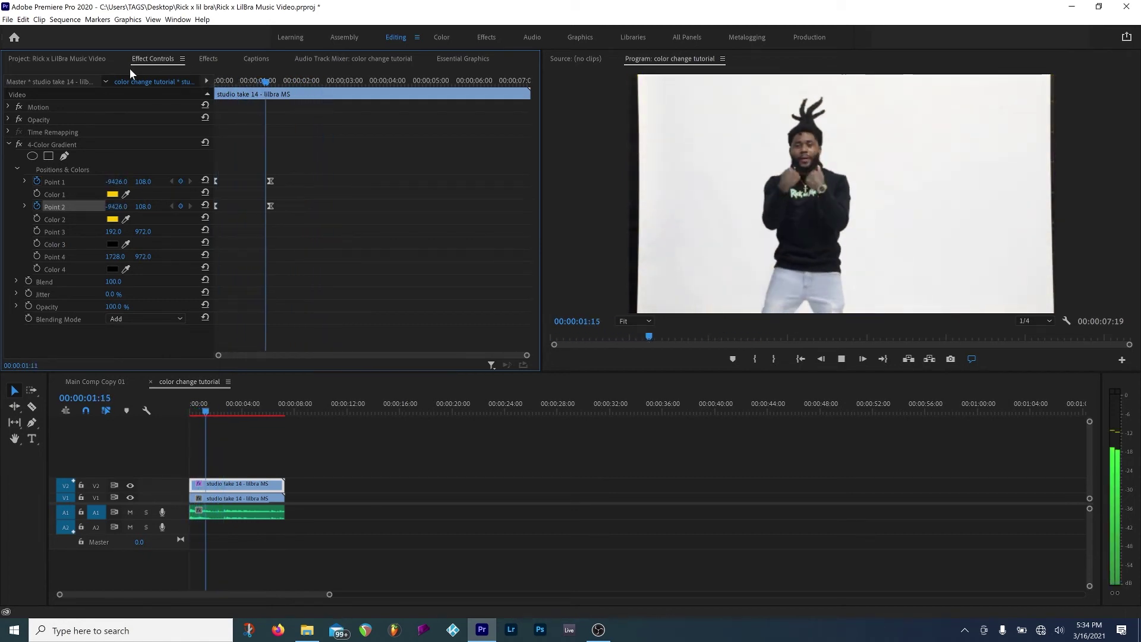
{"action": "key", "text": "space"}
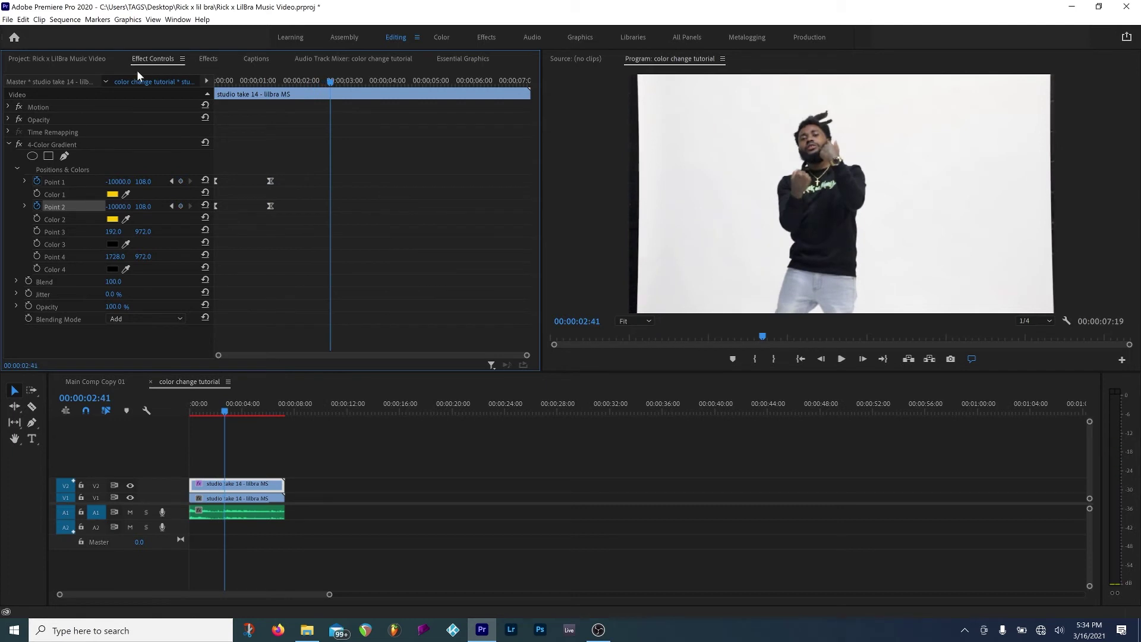
{"action": "left_click_drag", "start_coordinate": [244, 81], "coordinate": [205, 77]}
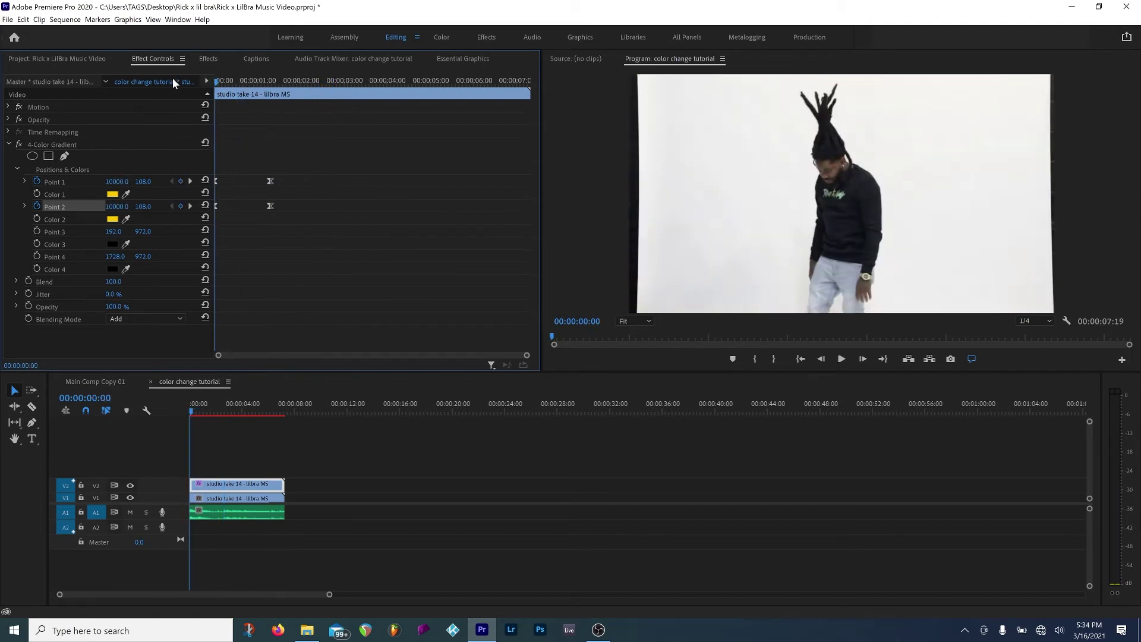
Step: Marquee-select the Point 1 and Point 2 keyframes together, then replay the sweep from the beginning
{"action": "left_click_drag", "start_coordinate": [277, 223], "coordinate": [337, 183]}
{"action": "key", "text": "space"}
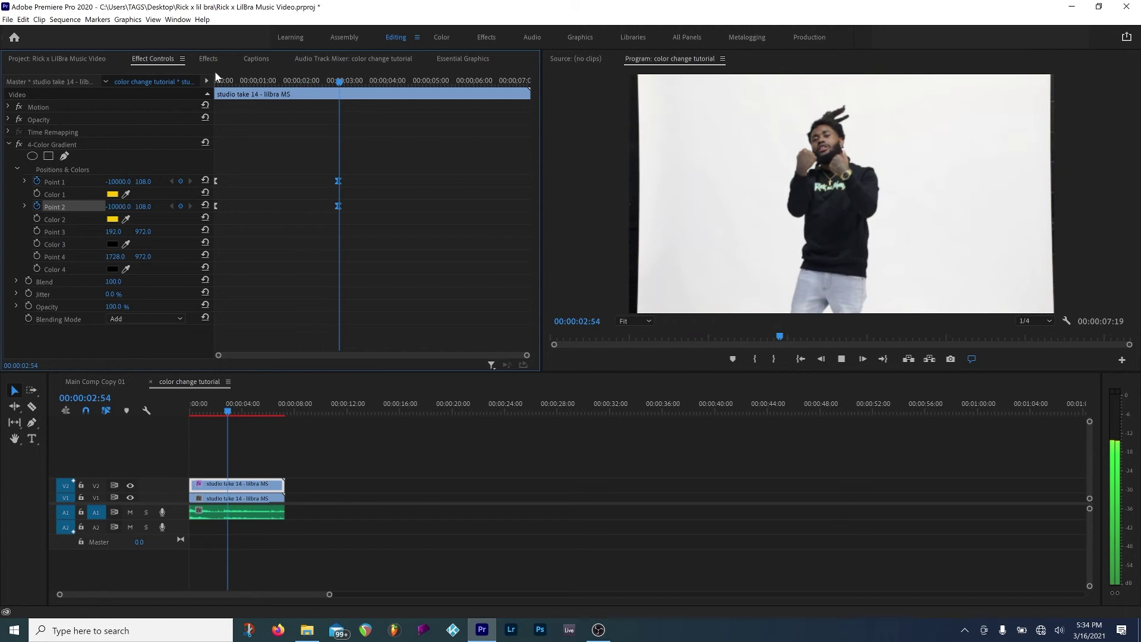
{"action": "key", "text": "space"}
{"action": "key", "text": "Home"}
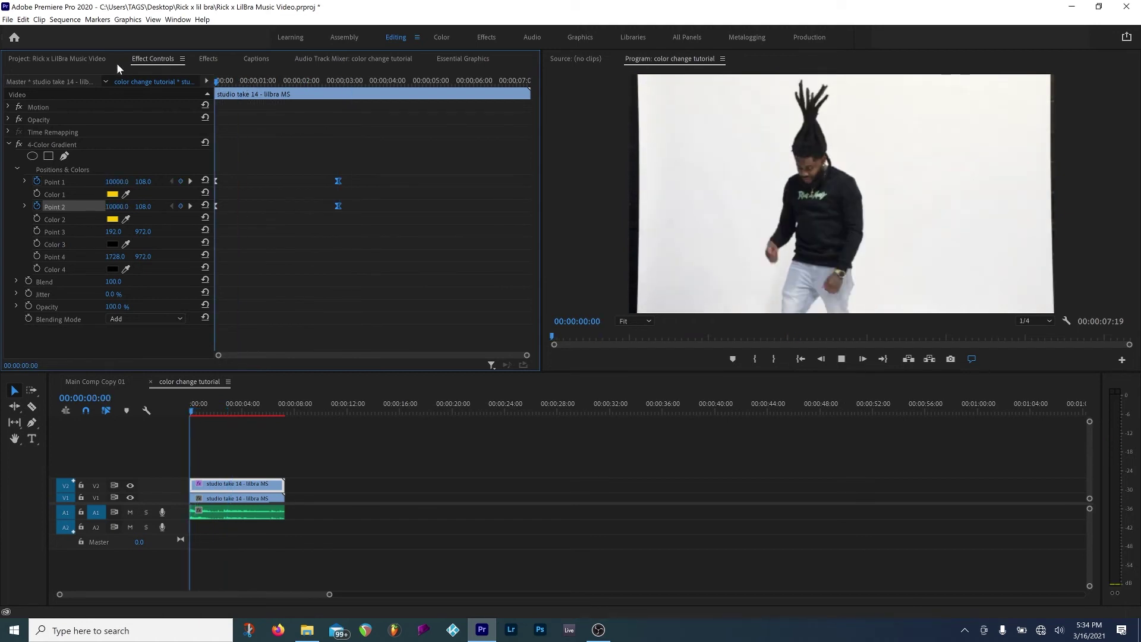
{"action": "key", "text": "space"}
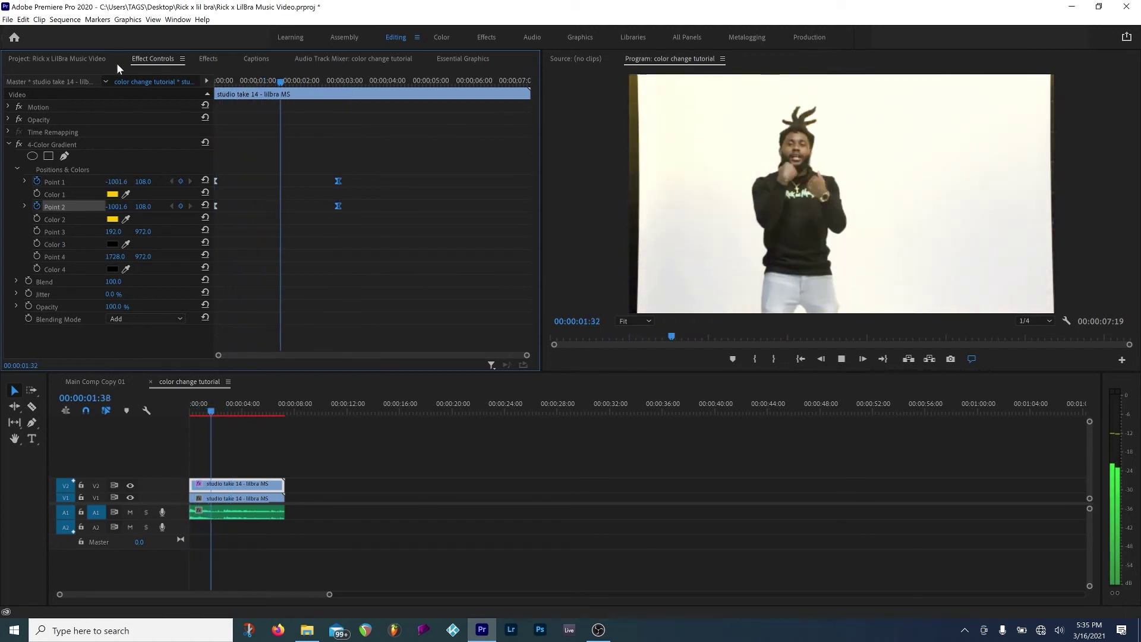
{"action": "key", "text": "space"}
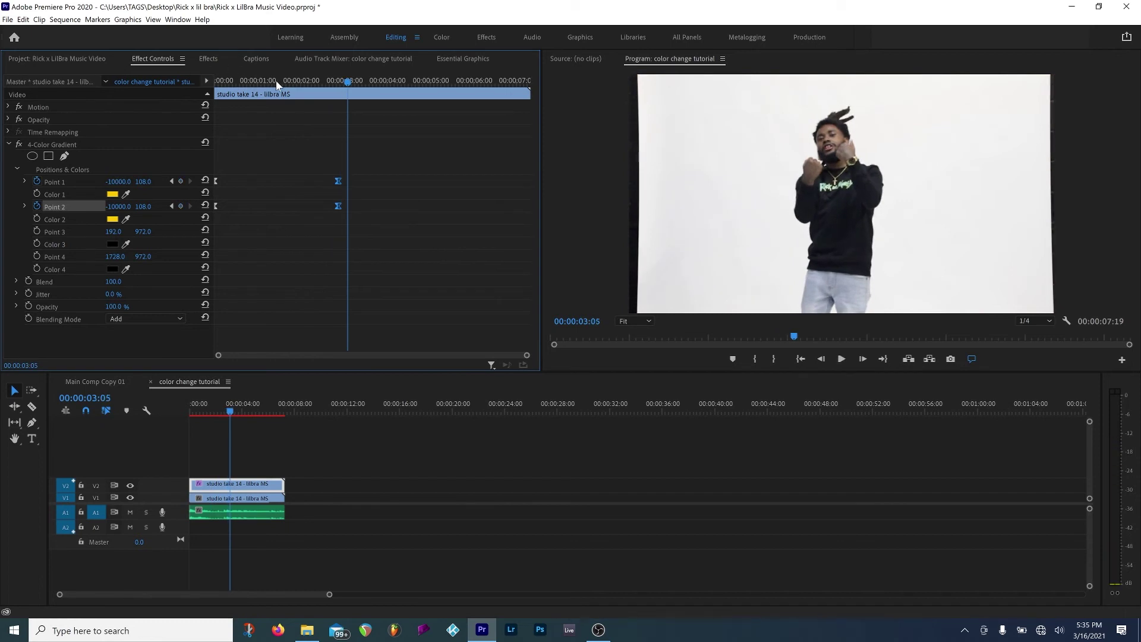
Step: Move the Point 1/Point 2 keyframes back to about 1 second and preview the timing
{"action": "left_click_drag", "start_coordinate": [339, 182], "coordinate": [231, 181]}
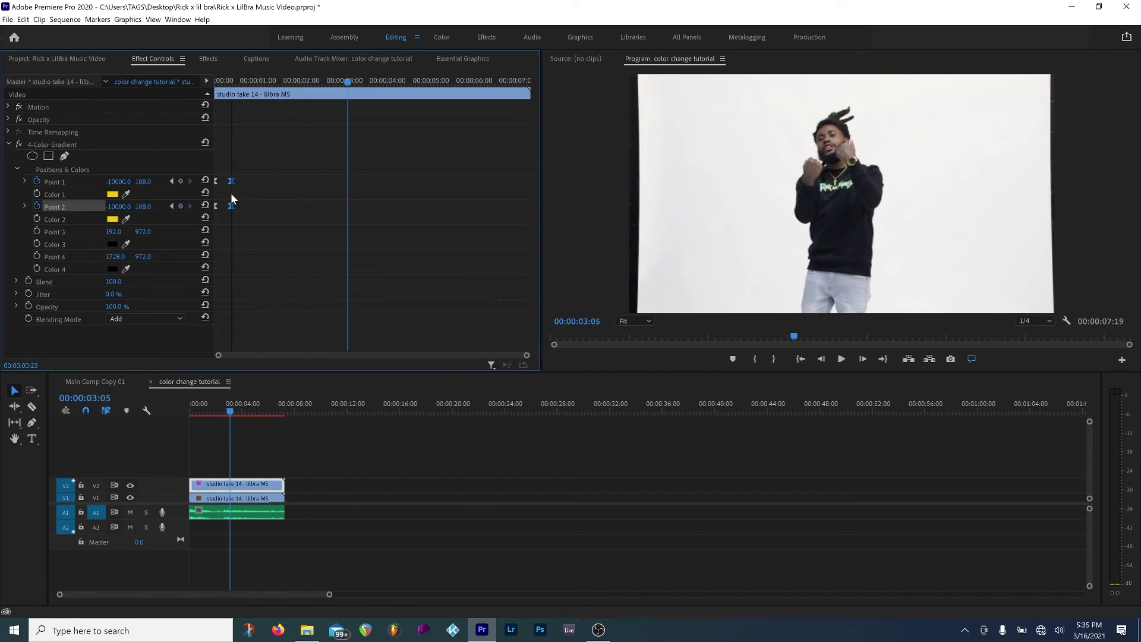
{"action": "key", "text": "Home"}
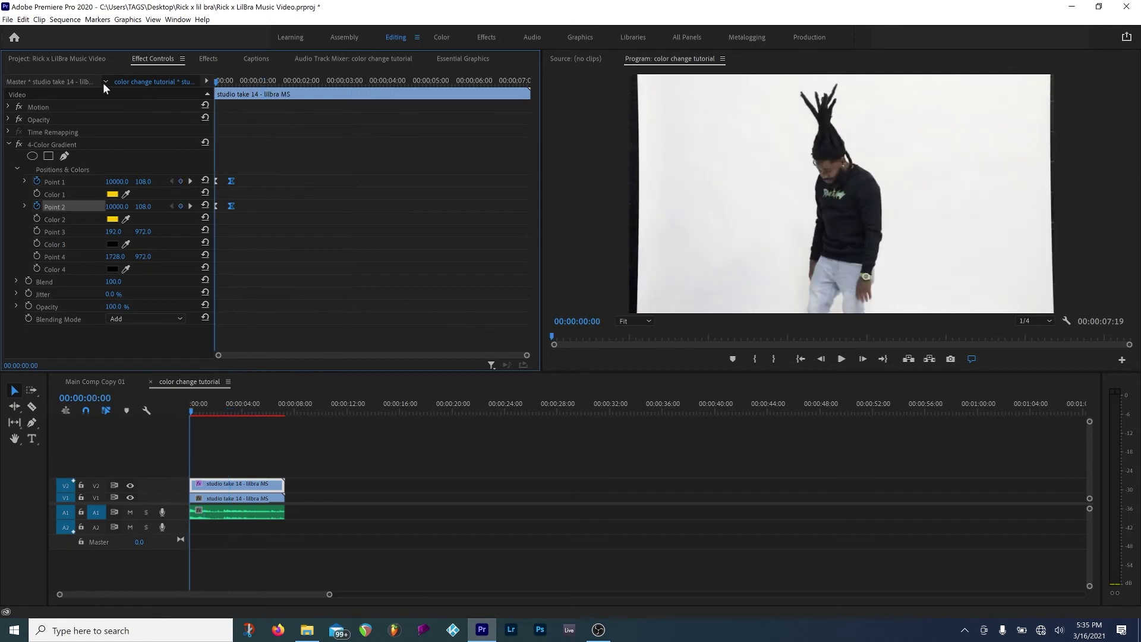
{"action": "key", "text": "space"}
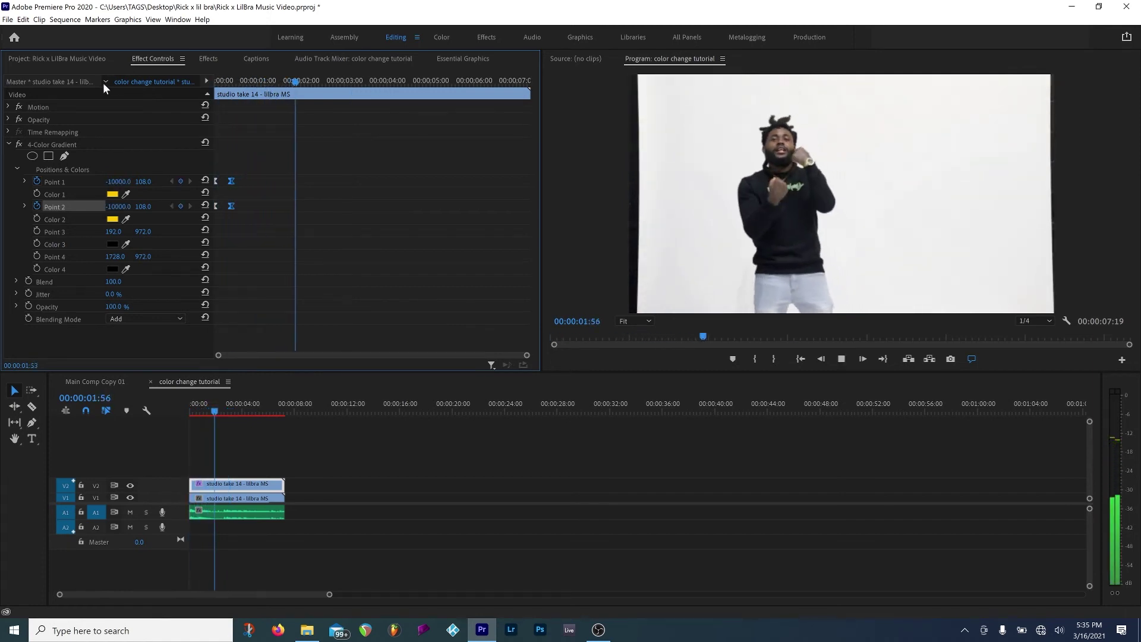
{"action": "key", "text": "space"}
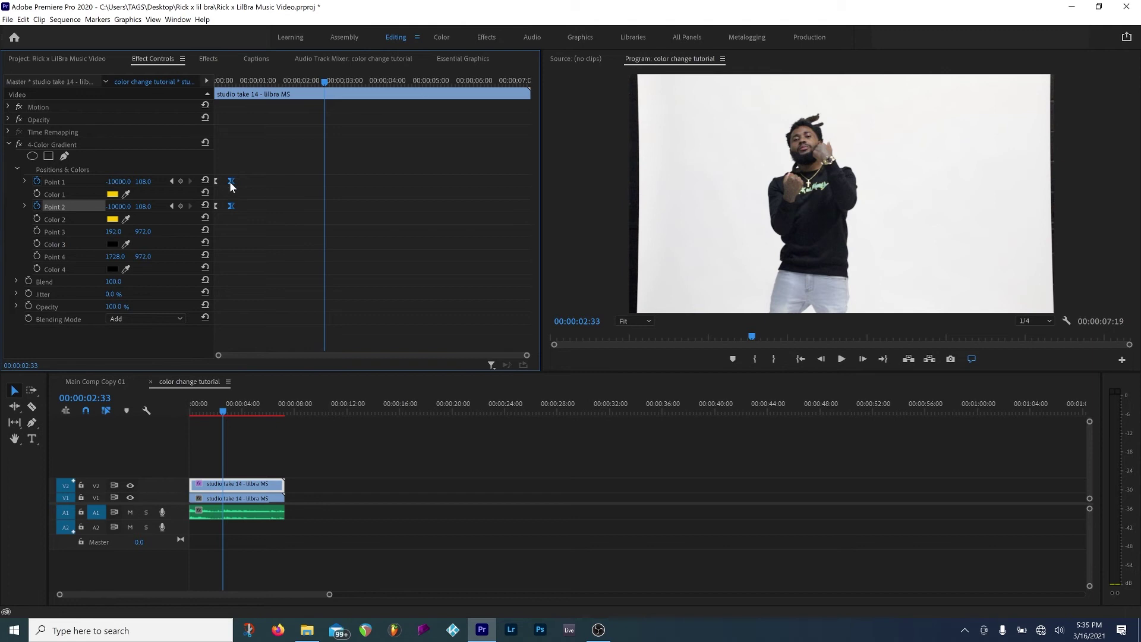
{"action": "left_click_drag", "start_coordinate": [232, 181], "coordinate": [259, 182]}
{"action": "key", "text": "Home"}
{"action": "key", "text": "space"}
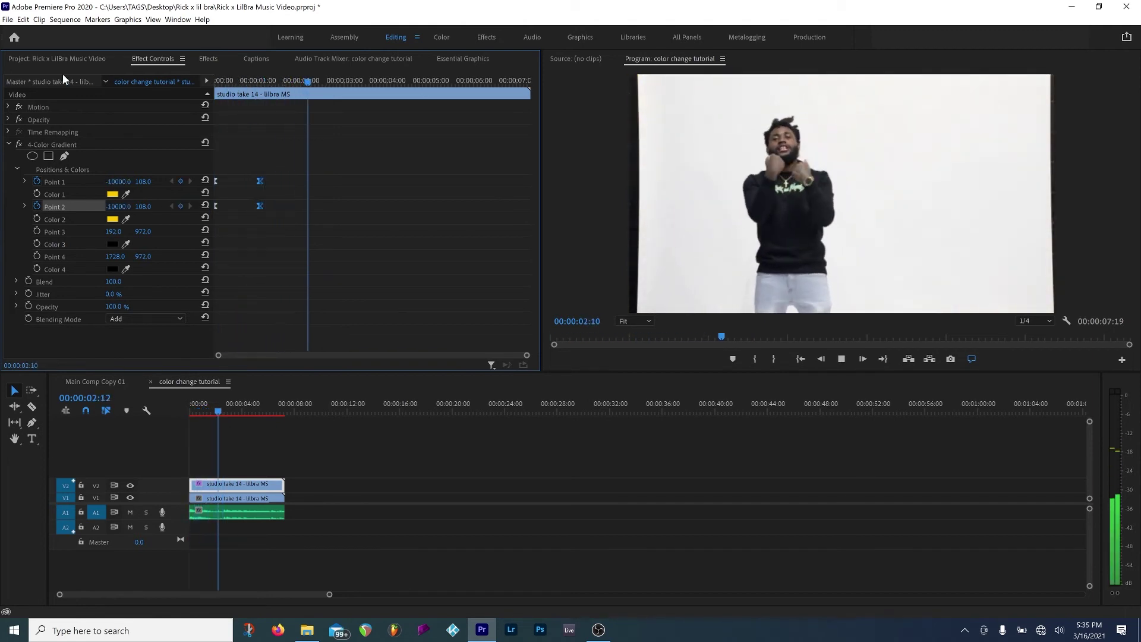
{"action": "key", "text": "space"}
Step: Shift the Point keyframes later to roughly 00:00:02:20 and replay from the start to find the beat
{"action": "left_click_drag", "start_coordinate": [256, 186], "coordinate": [334, 183]}
{"action": "left_click_drag", "start_coordinate": [321, 82], "coordinate": [111, 80]}
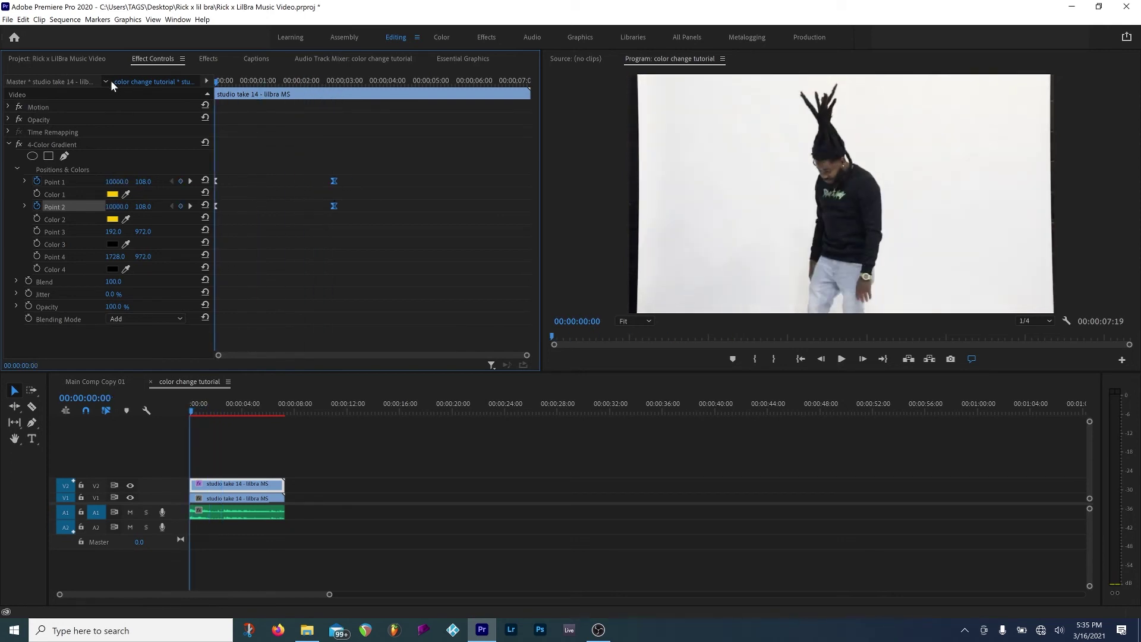
{"action": "key", "text": "space"}
{"action": "key", "text": "space"}
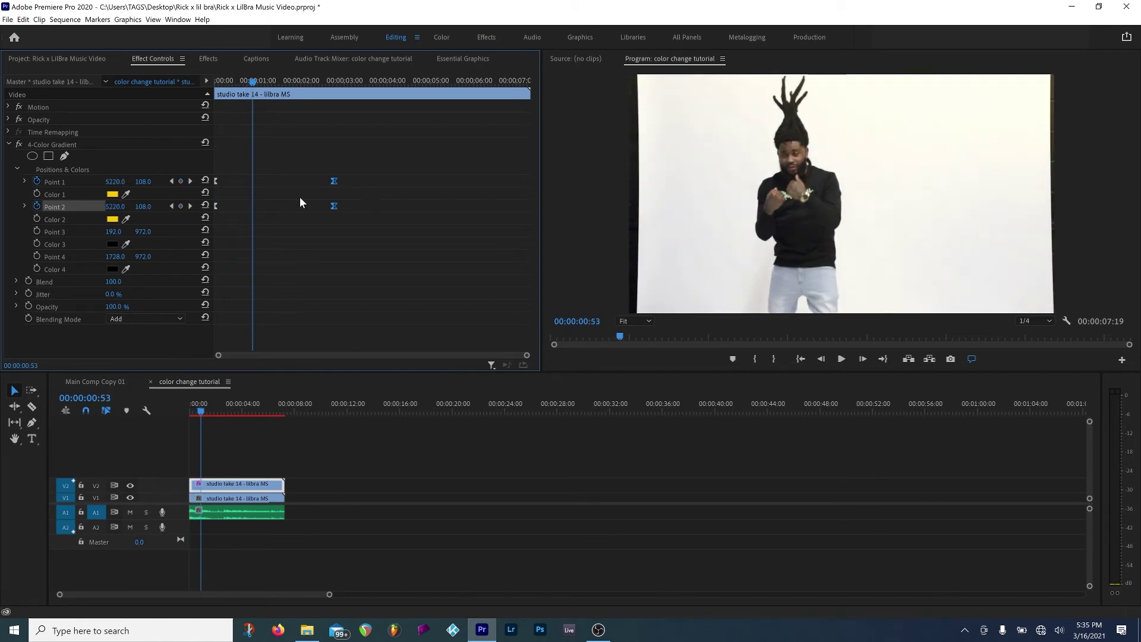
Step: Snap the Point 1/Point 2 keyframes to the playhead at the beat and preview from the start
{"action": "left_click_drag", "start_coordinate": [334, 182], "coordinate": [252, 182]}
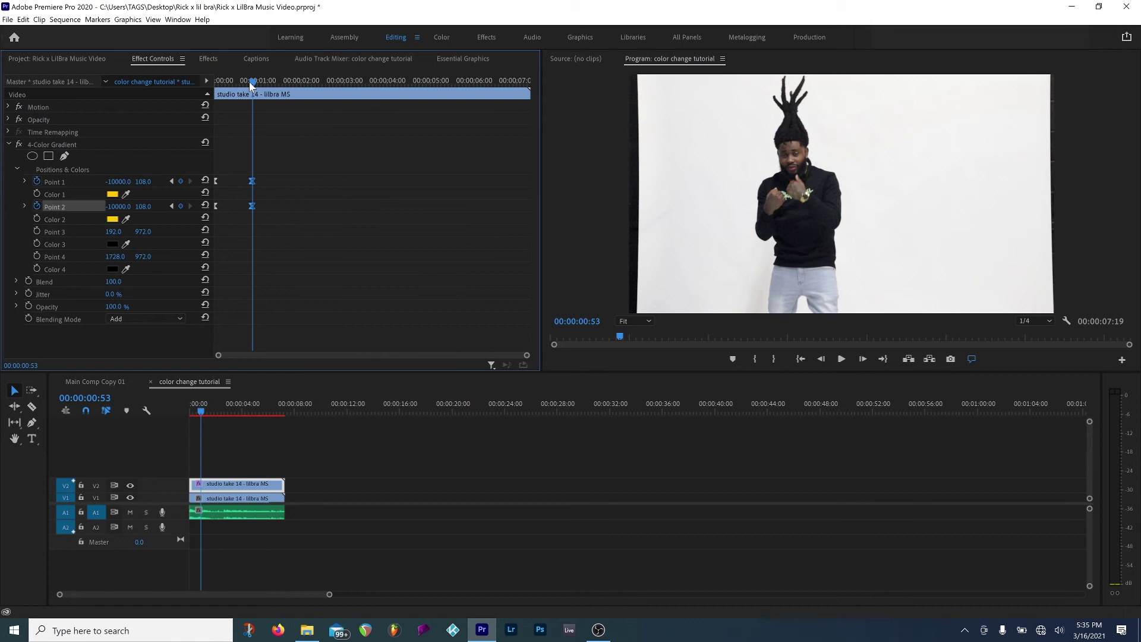
{"action": "left_click_drag", "start_coordinate": [253, 81], "coordinate": [112, 73]}
{"action": "key", "text": "space"}
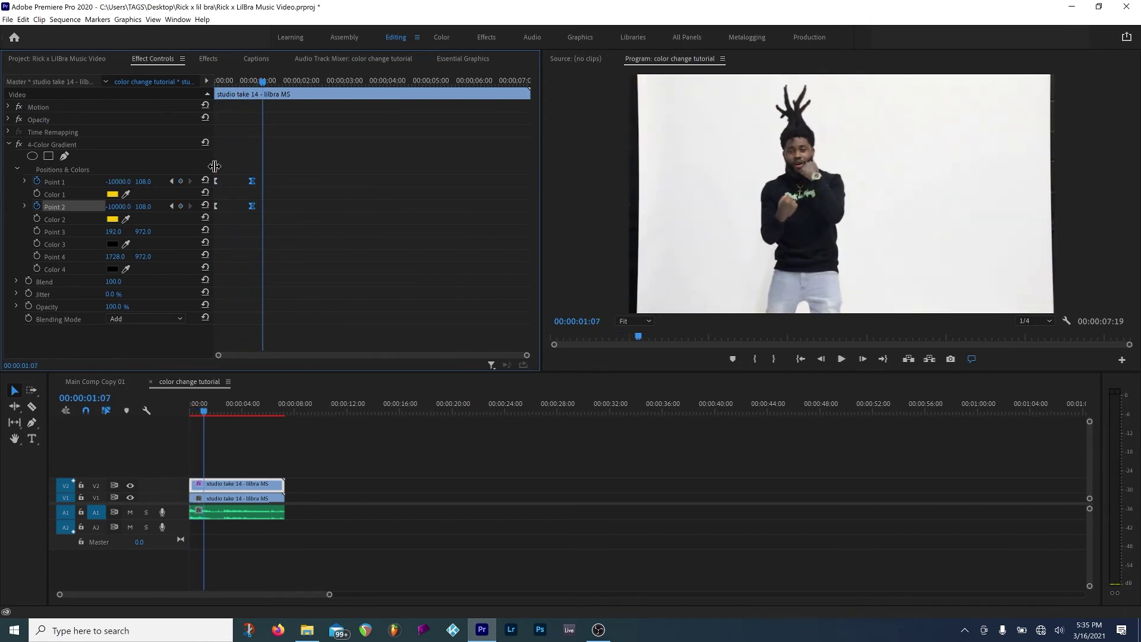
Step: Nudge the Point keyframes right to about 00:00:01:20 and preview the sweep twice from the start
{"action": "left_click_drag", "start_coordinate": [255, 184], "coordinate": [286, 183]}
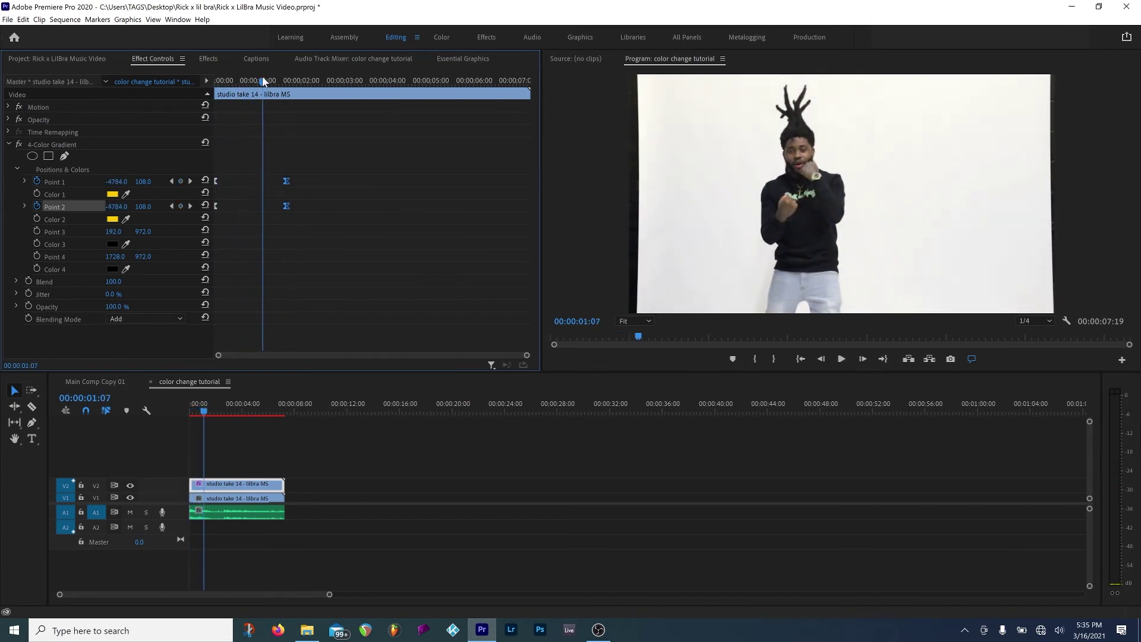
{"action": "left_click_drag", "start_coordinate": [263, 81], "coordinate": [130, 94]}
{"action": "key", "text": "space"}
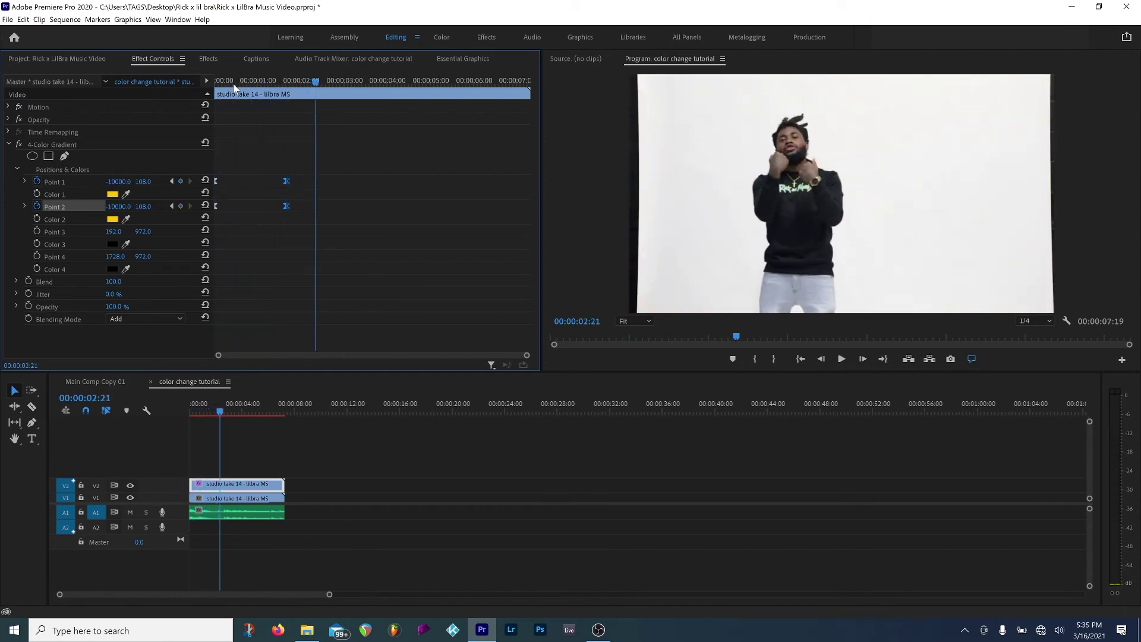
{"action": "key", "text": "space"}
{"action": "key", "text": "Home"}
{"action": "key", "text": "space"}
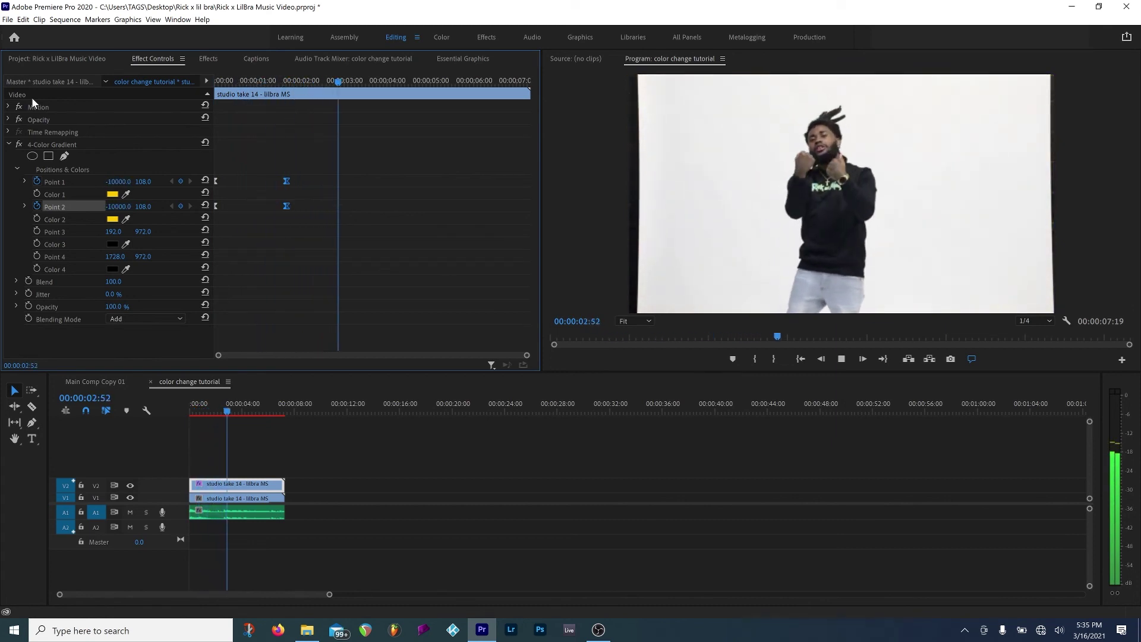
{"action": "key", "text": "space"}
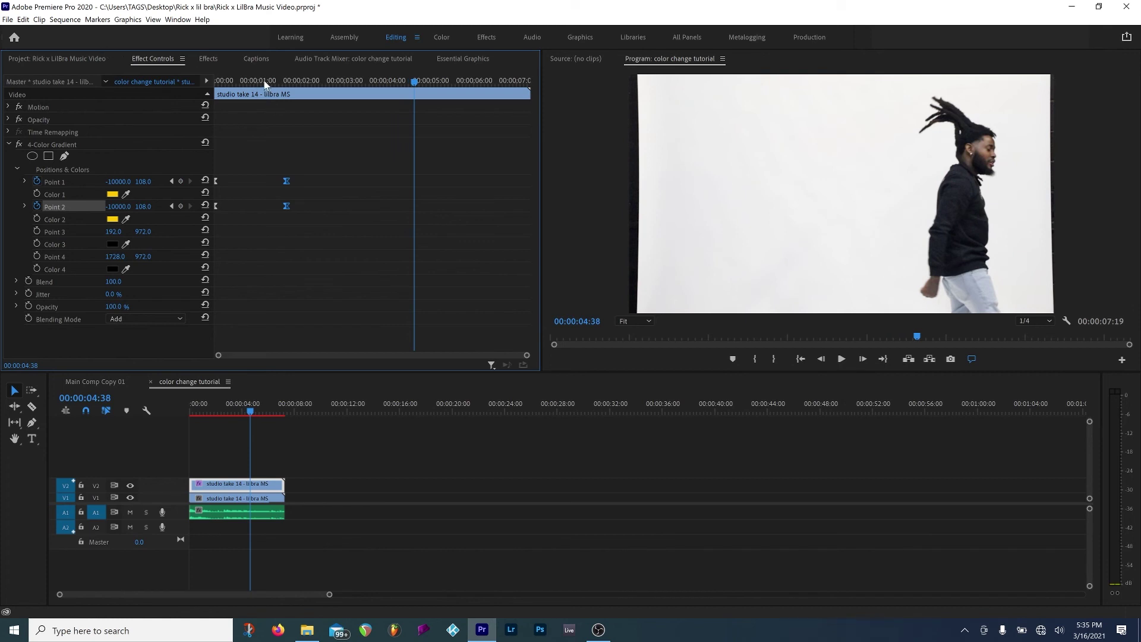
{"action": "key", "text": "Home"}
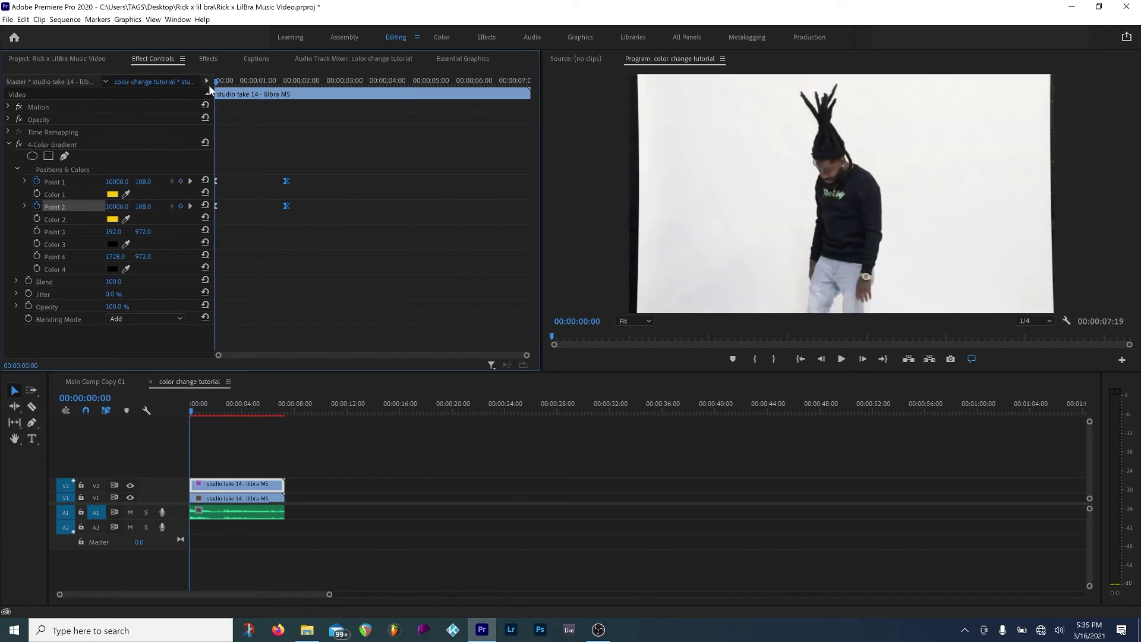
{"action": "left_click_drag", "start_coordinate": [216, 82], "coordinate": [252, 94]}
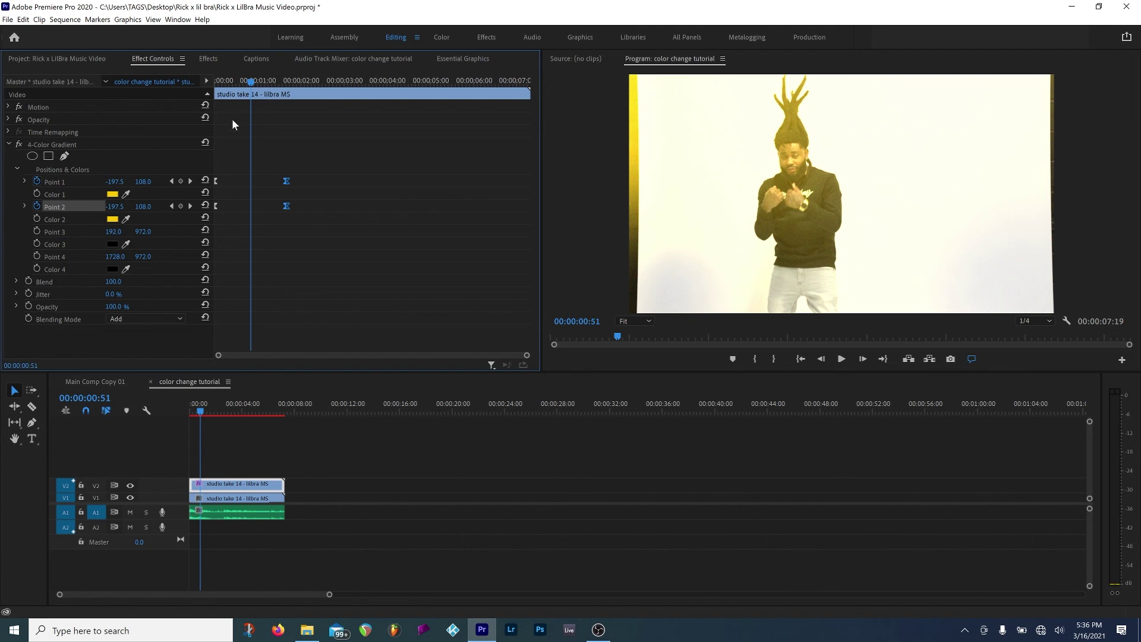
{"action": "left_click", "coordinate": [224, 83]}
{"action": "key", "text": "space"}
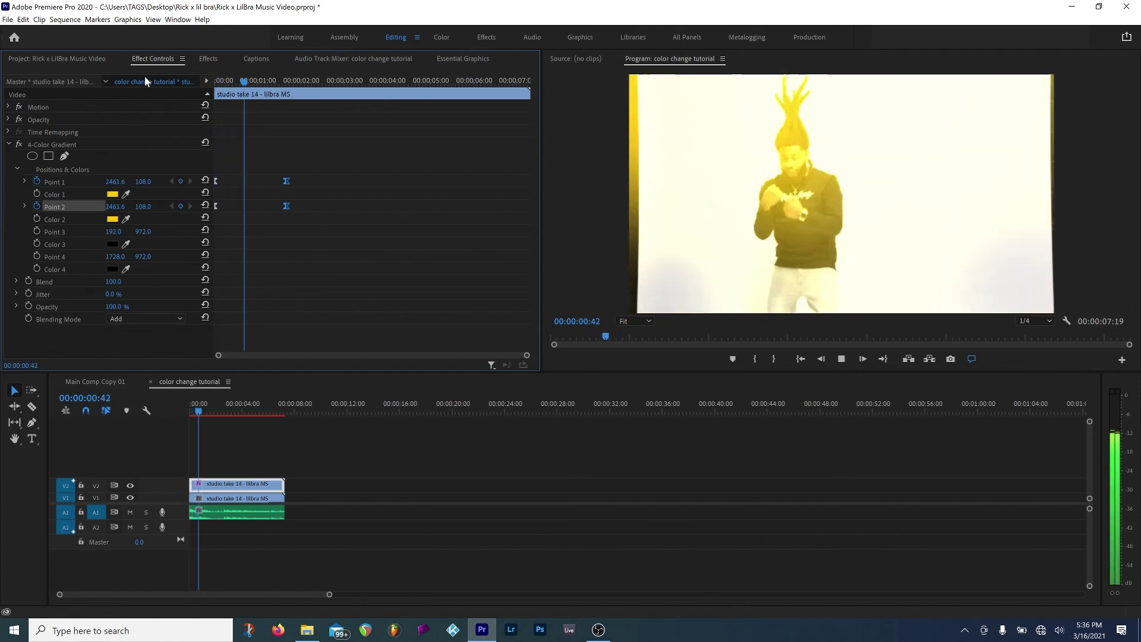
{"action": "key", "text": "space"}
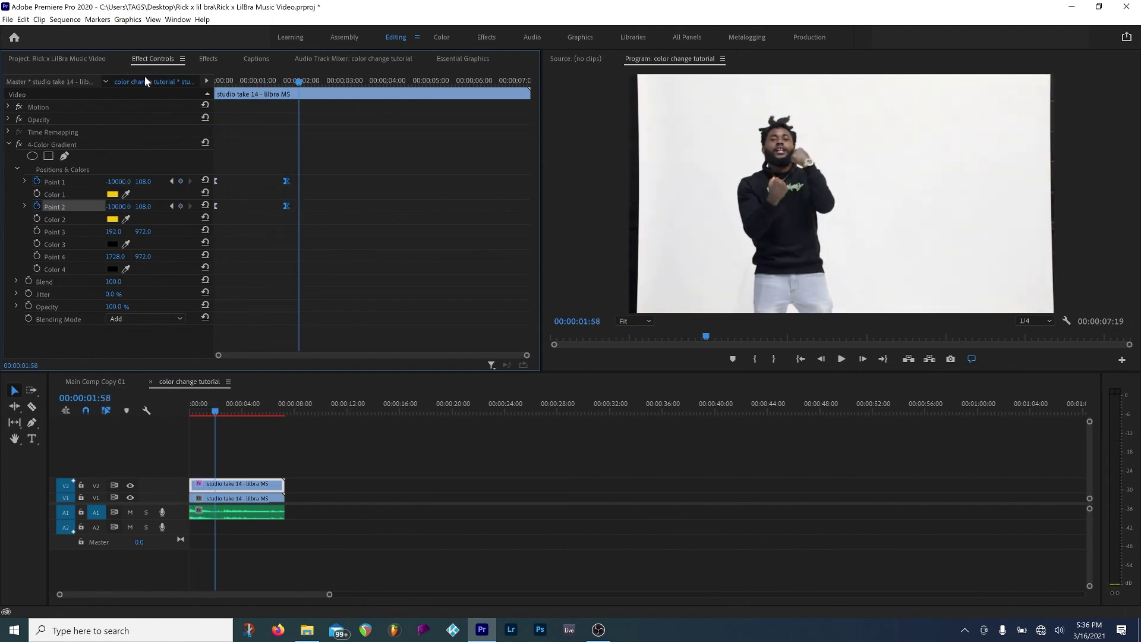